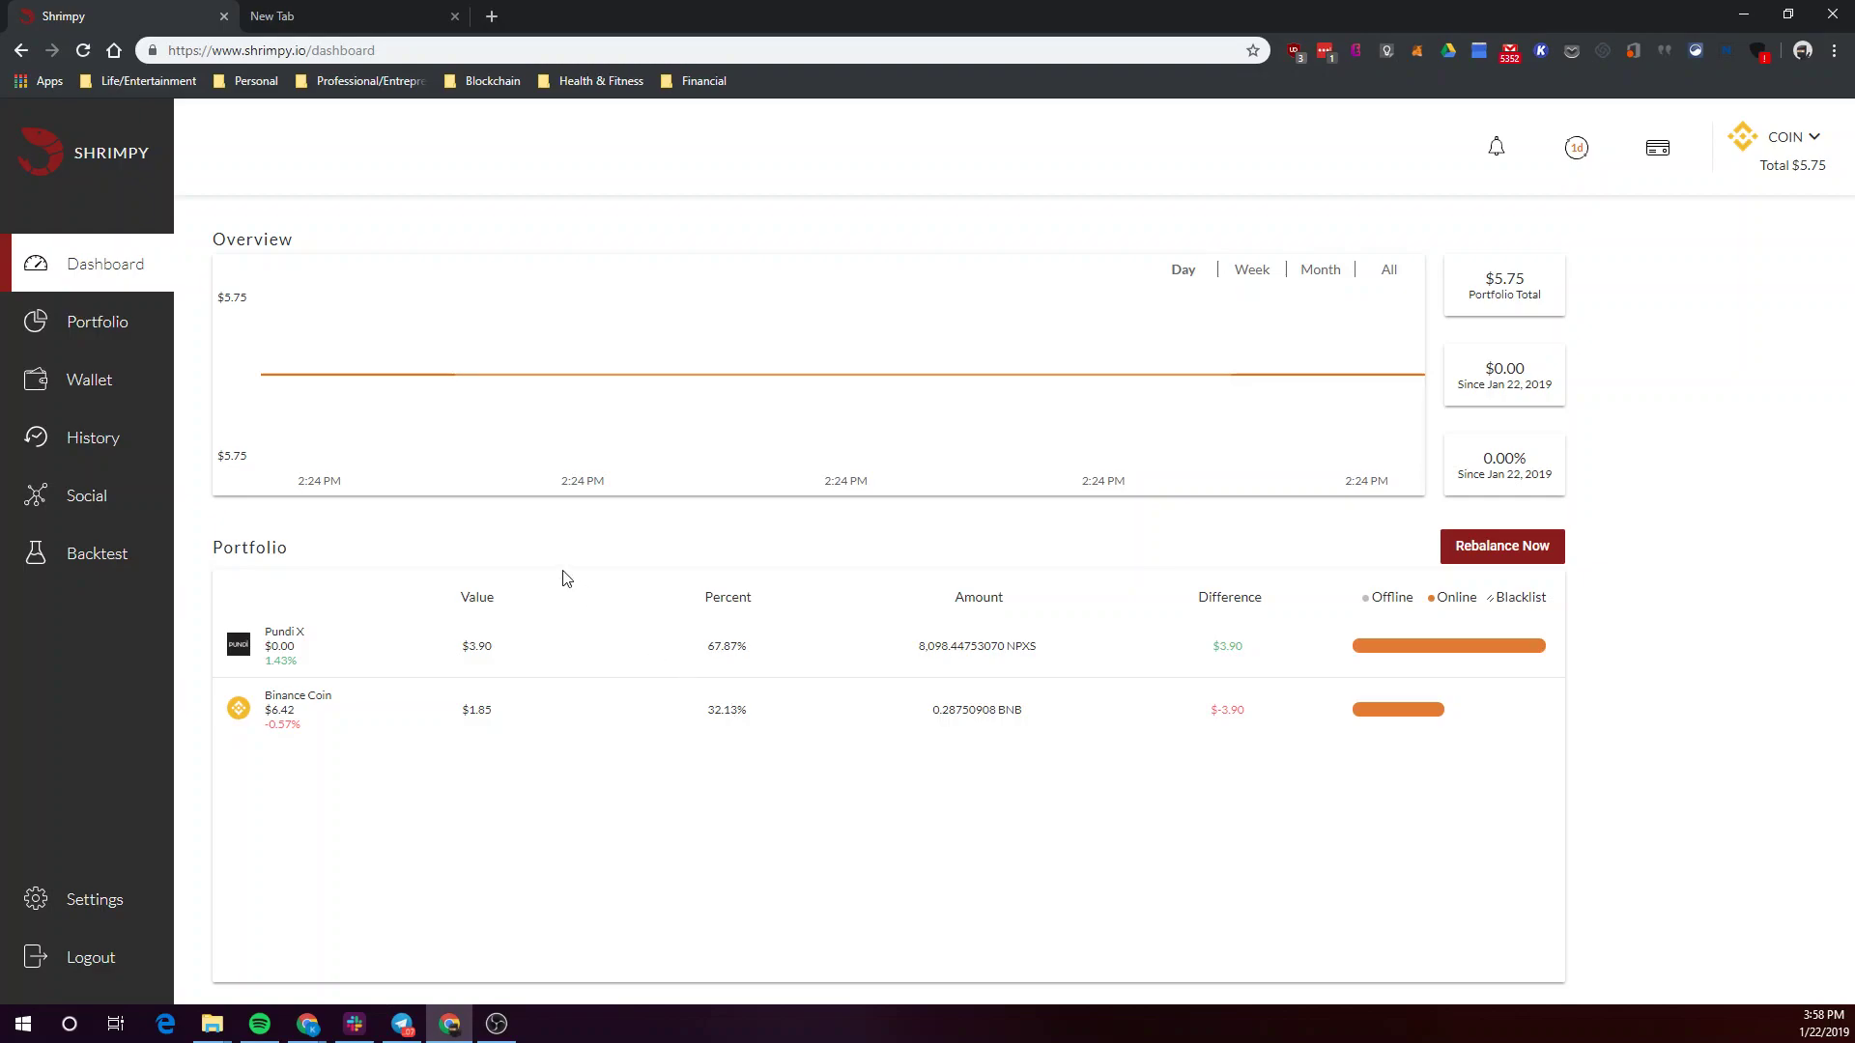
View the ALL BNB portfolio's details, then go back to the Portfolios list
left_click(123, 329)
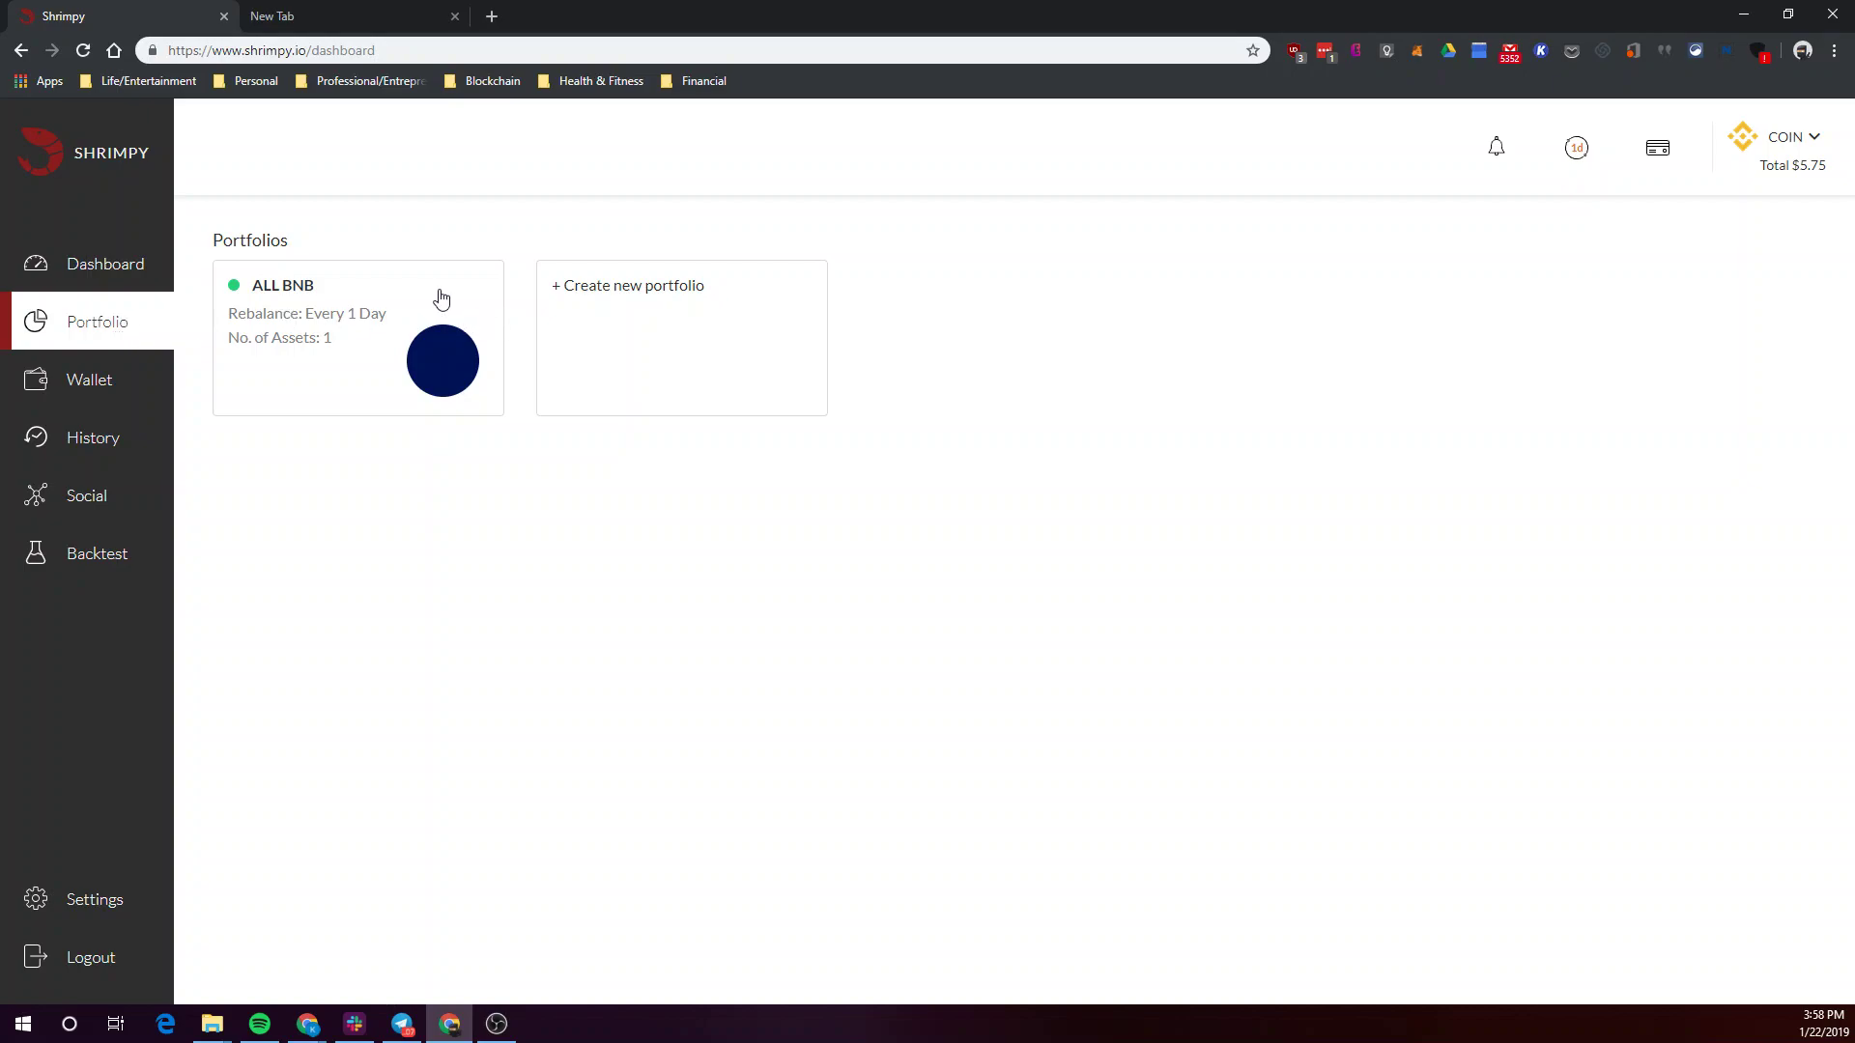
left_click(292, 310)
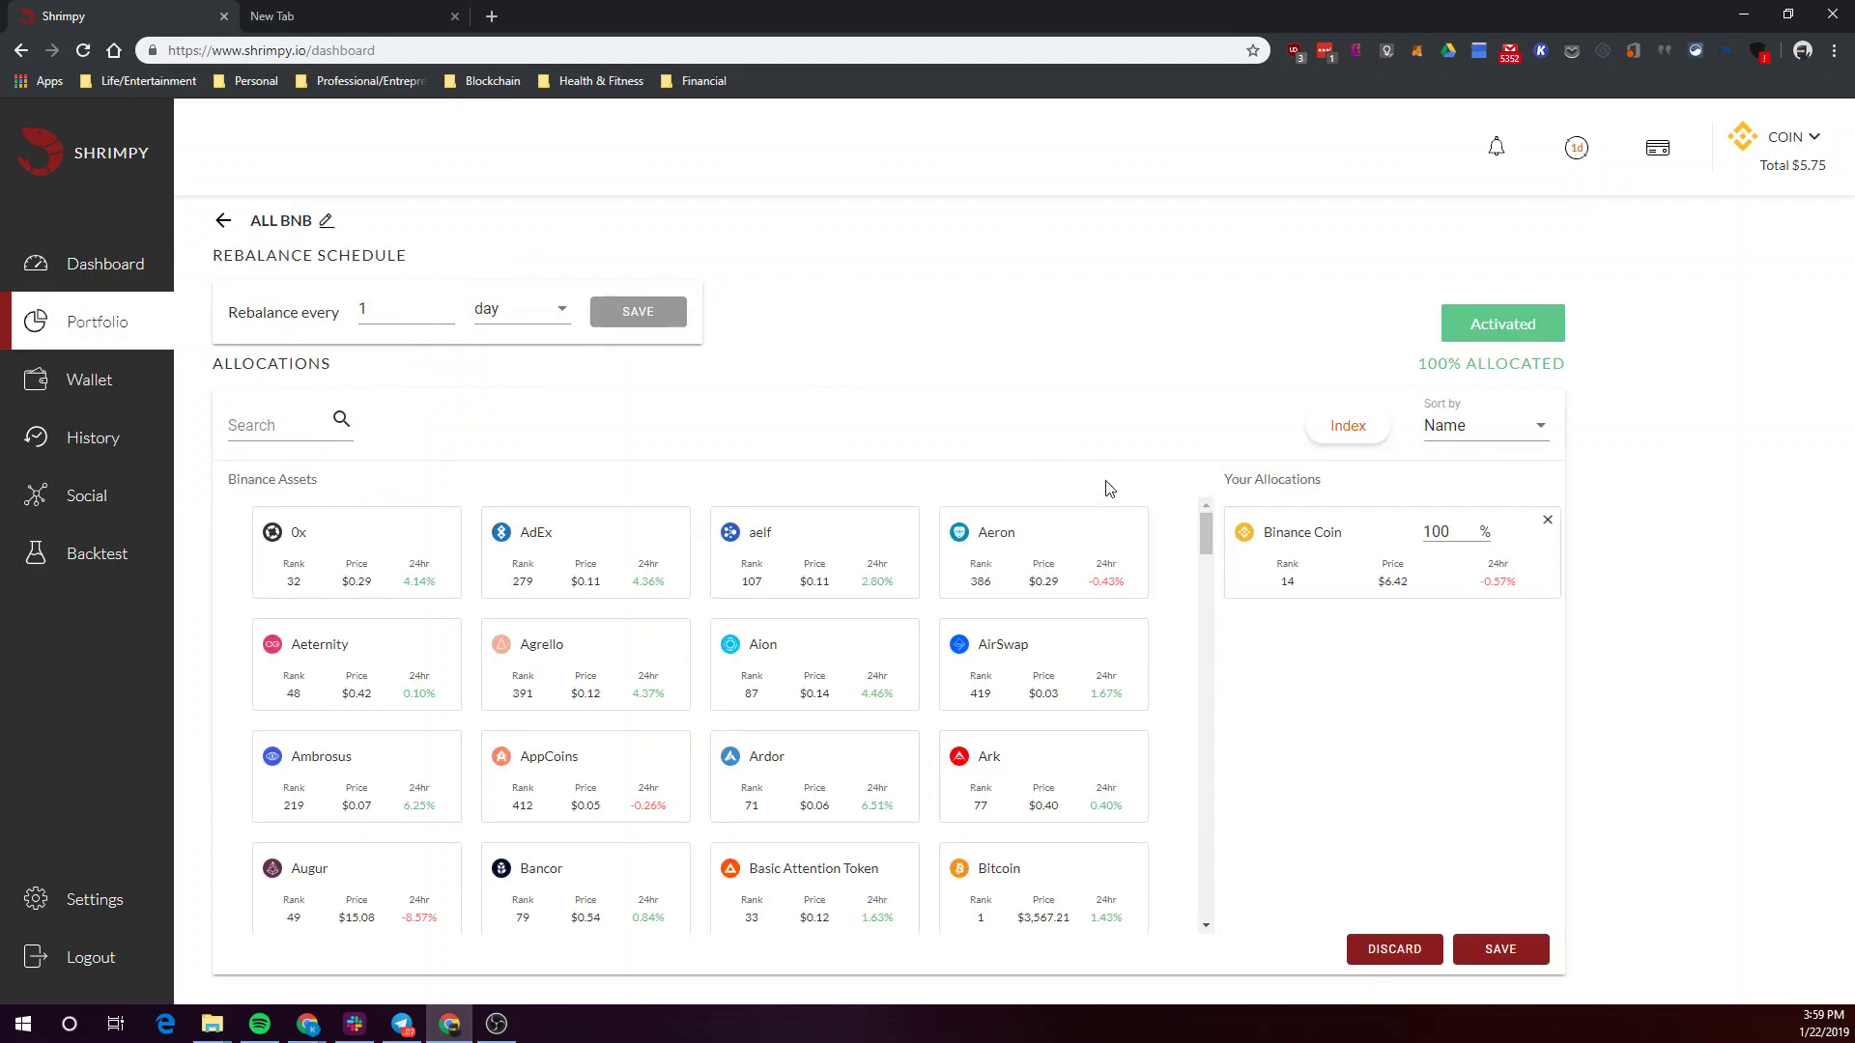
left_click(223, 224)
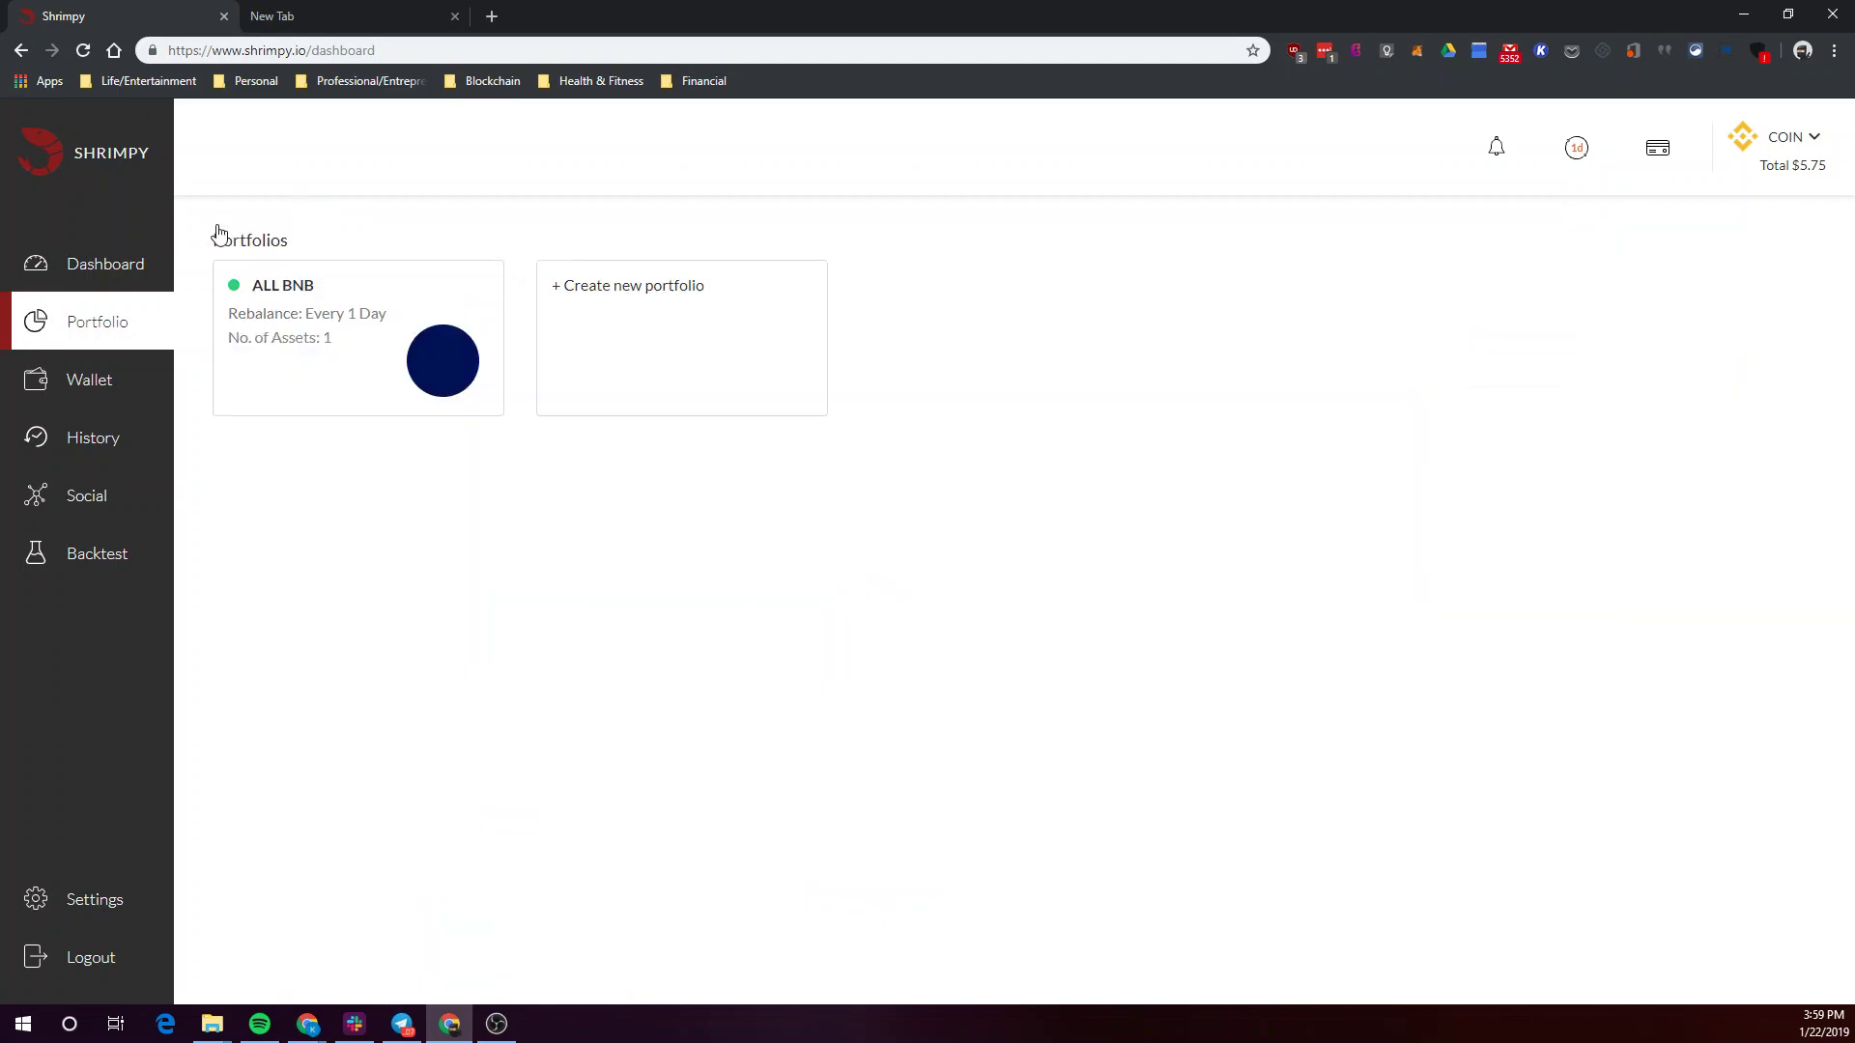
Create a new portfolio, leaving its rebalance frequency unchanged, and focus the asset search
left_click(663, 337)
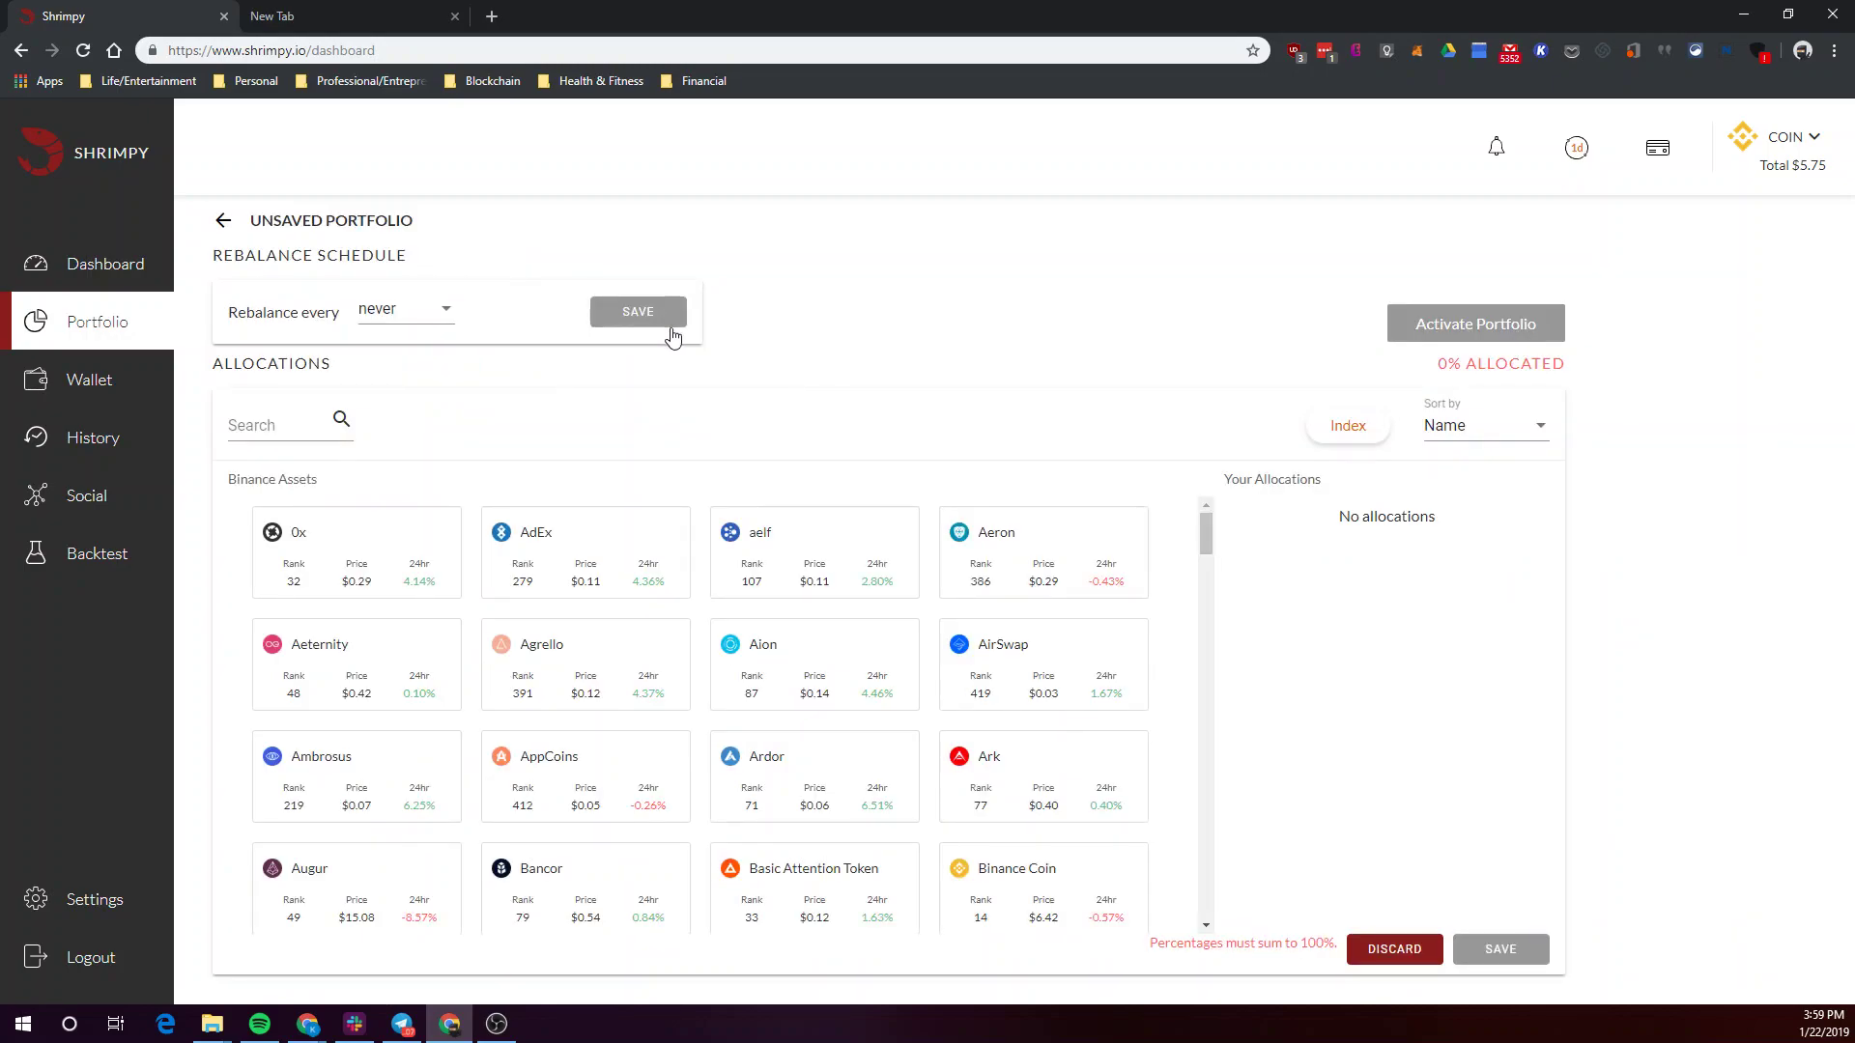
left_click(394, 313)
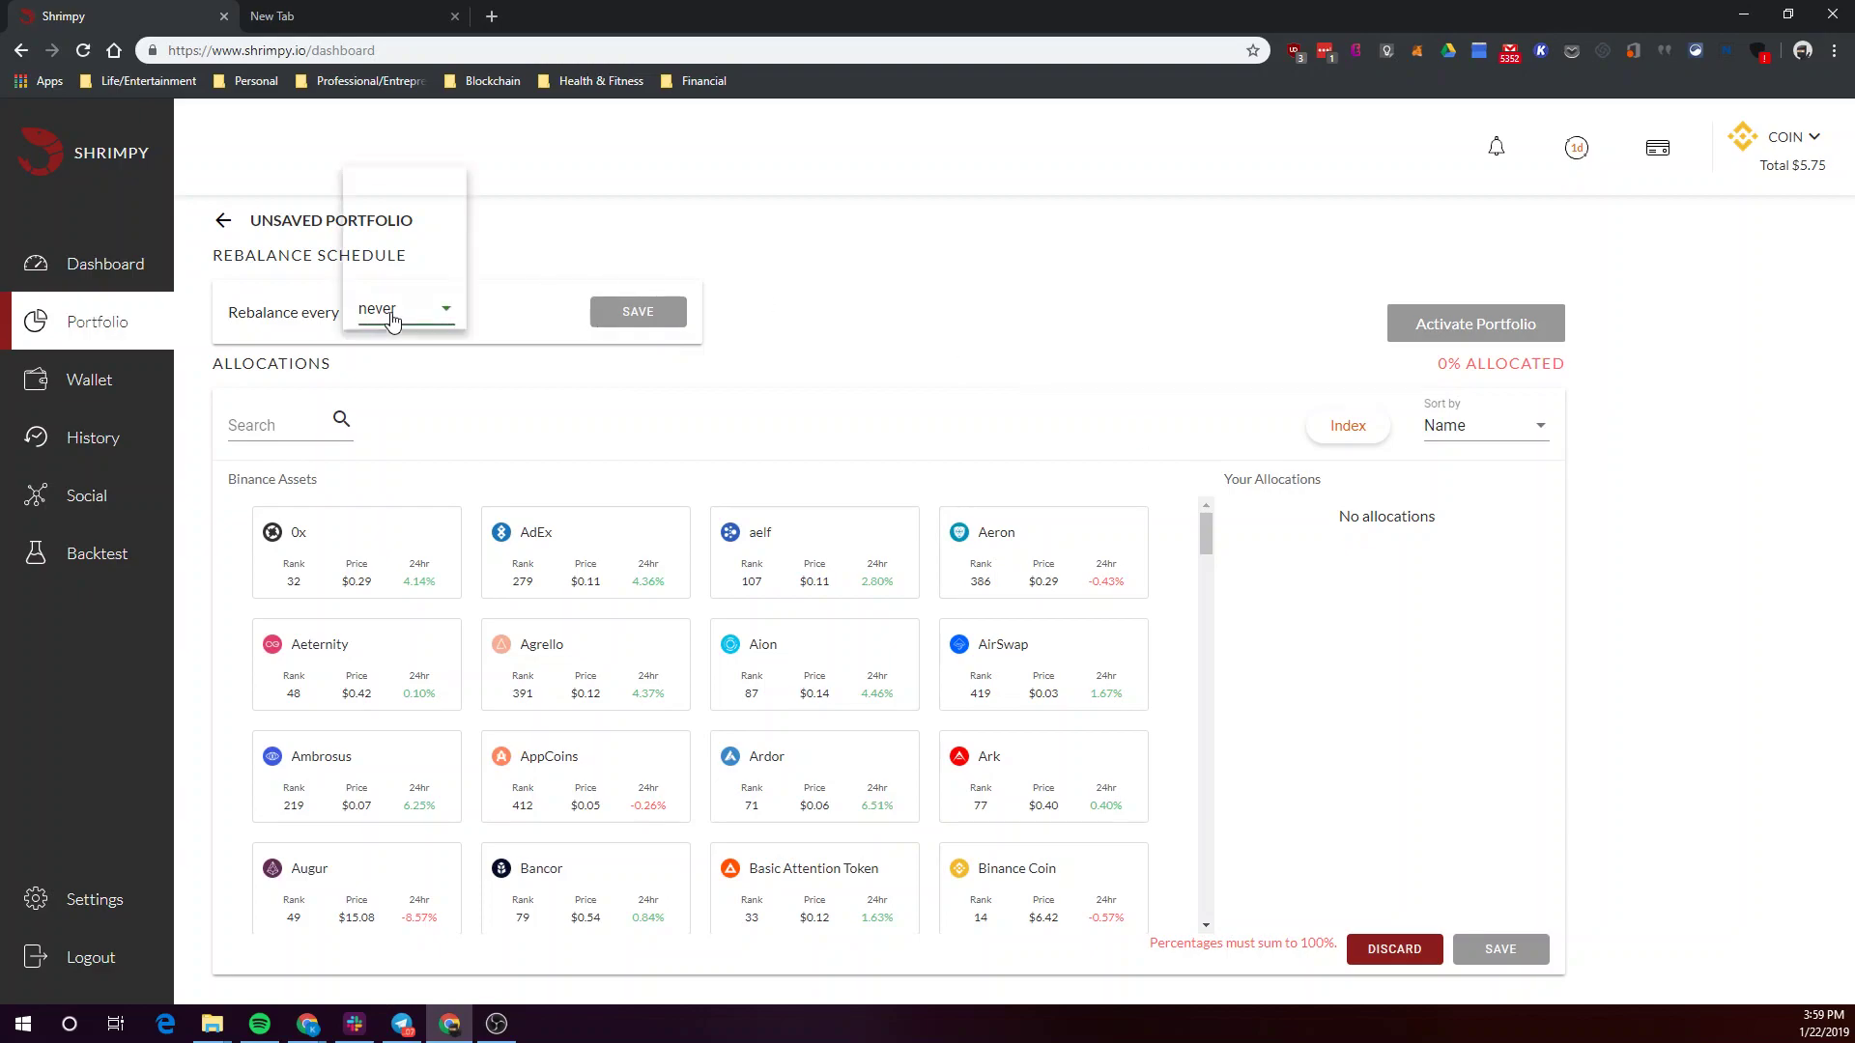
left_click(507, 448)
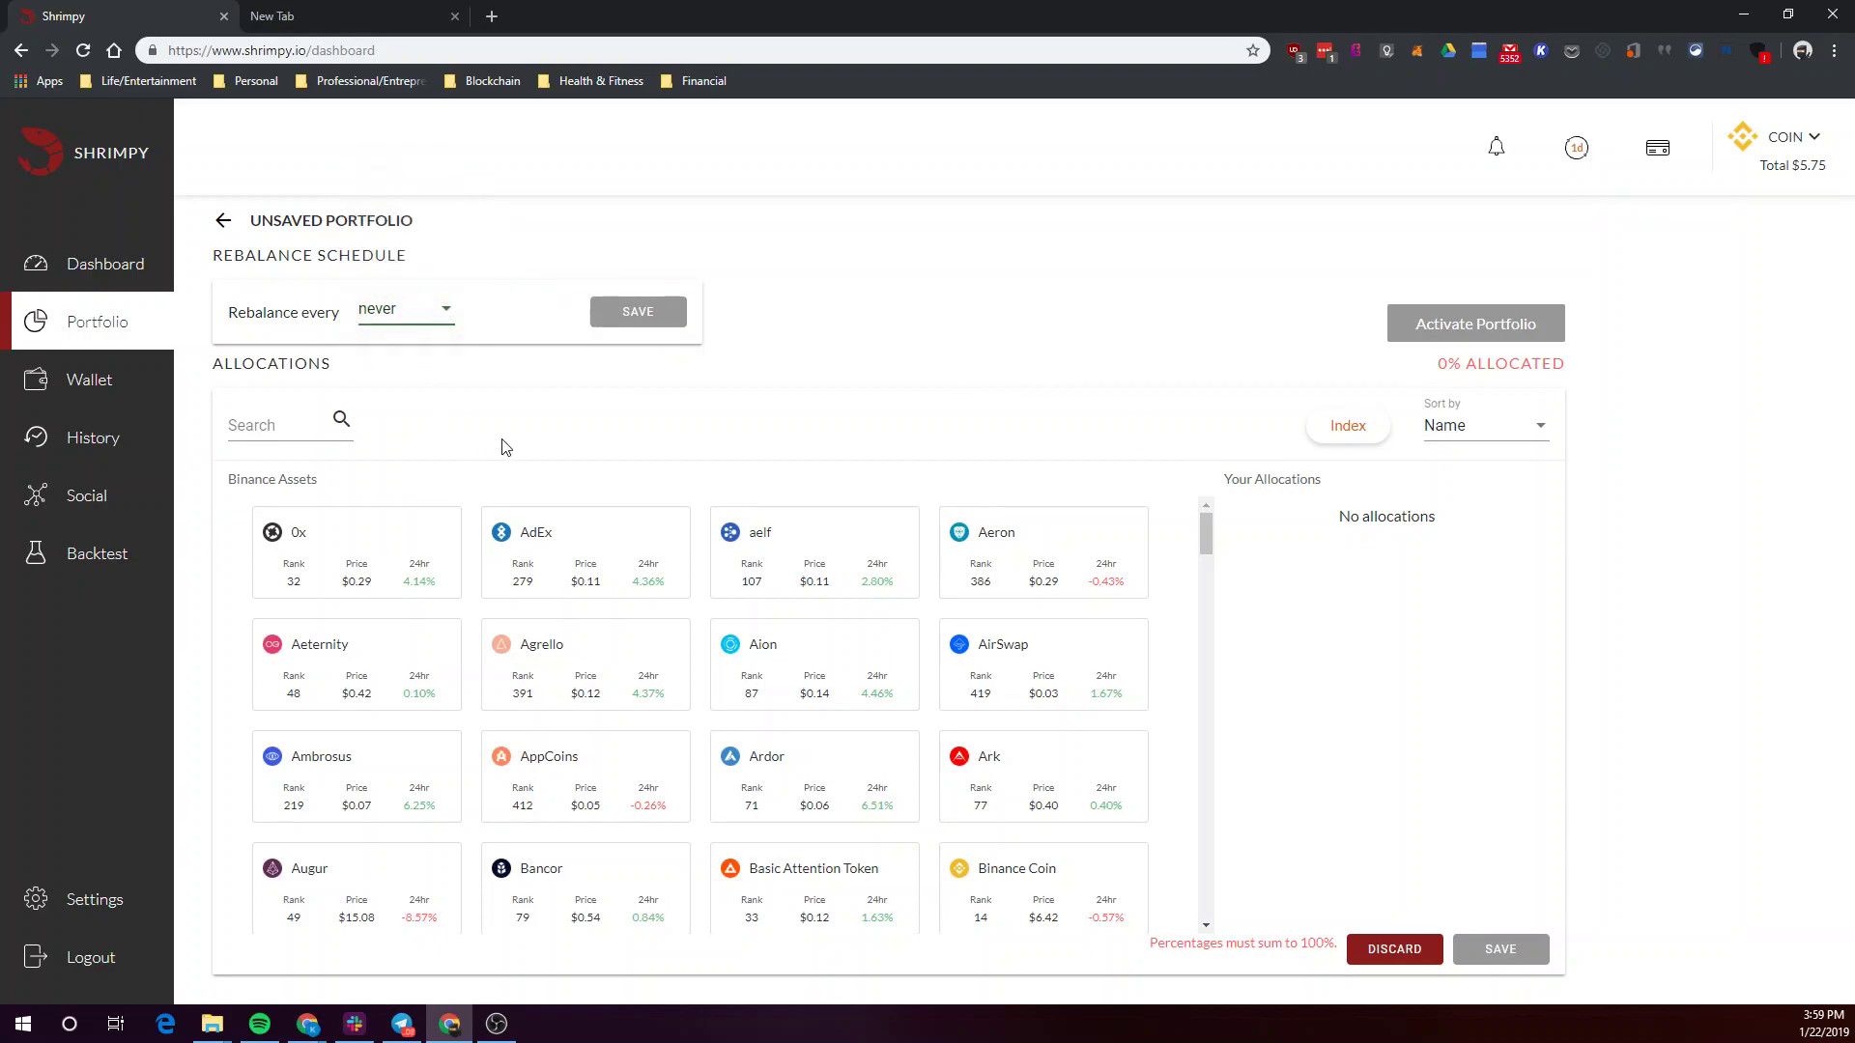
left_click(292, 424)
Add Bitcoin and Ethereum to the allocations by searching 'bit' and 'eth', then clear the search
type("bit")
left_click(299, 541)
left_click_drag(305, 420, 199, 425)
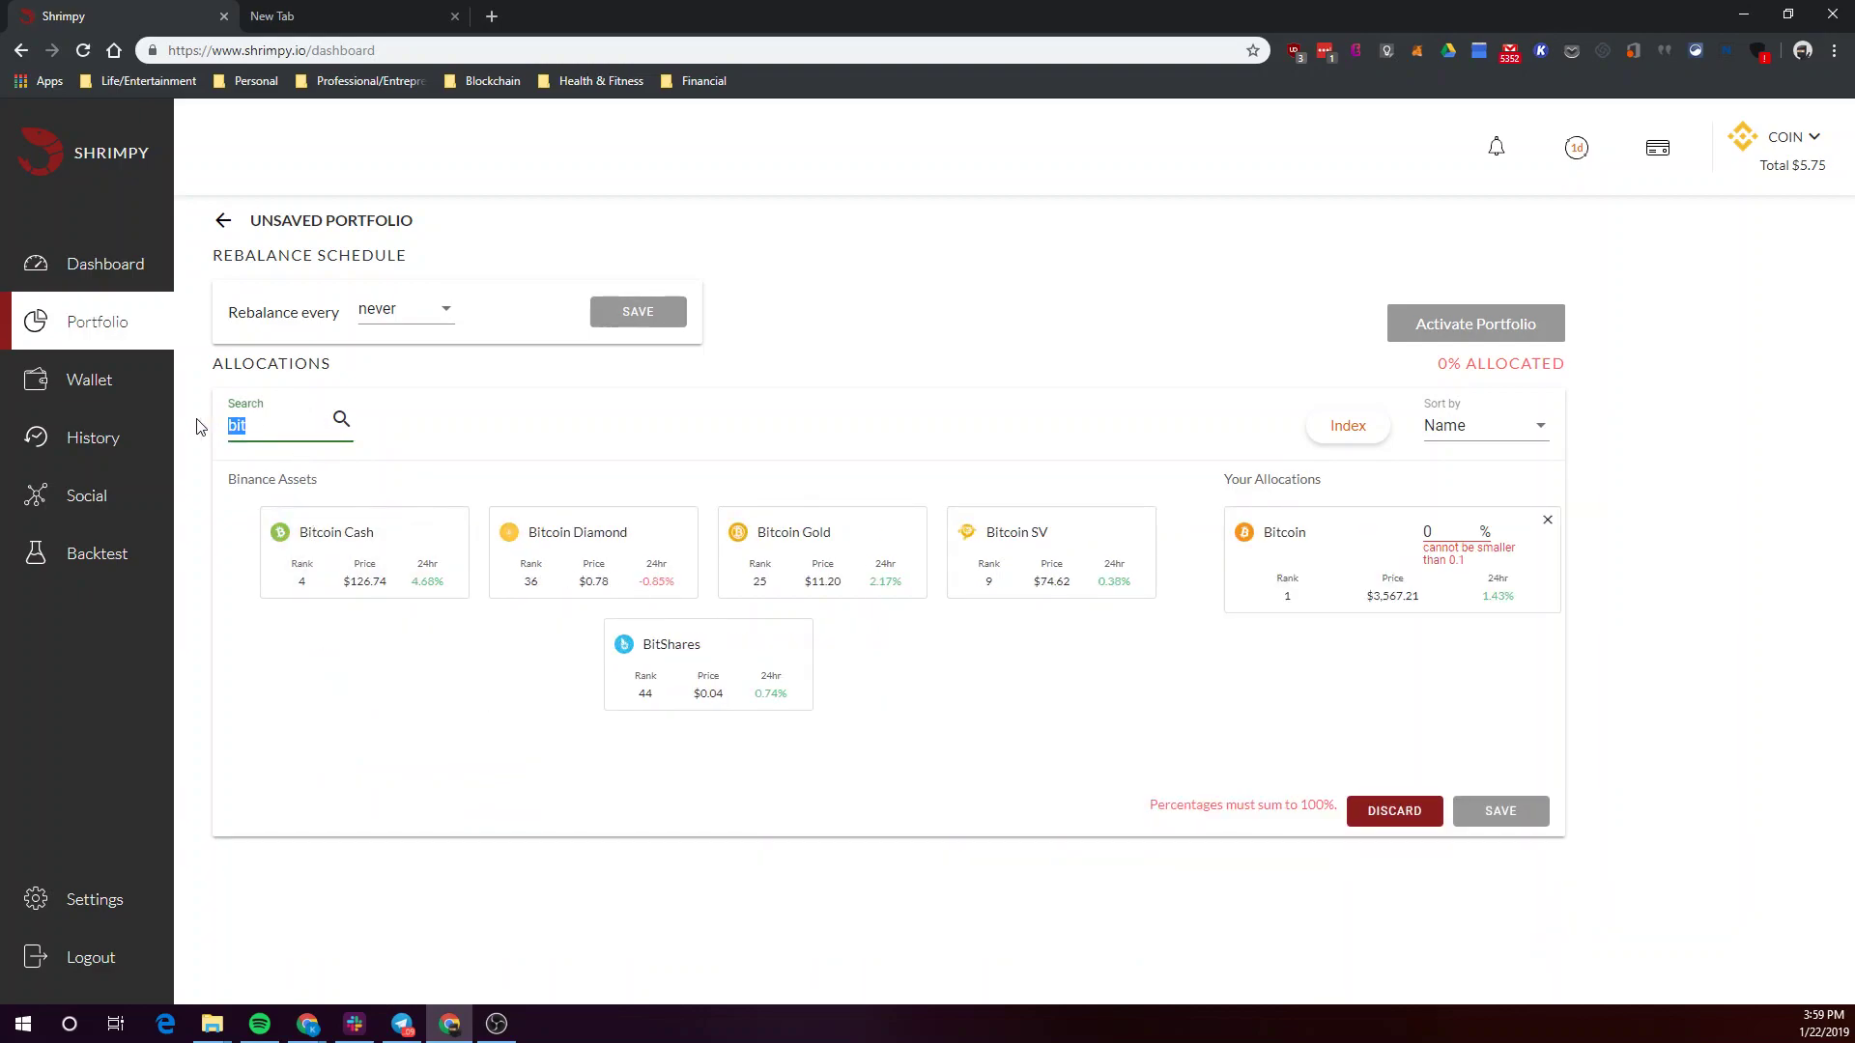
type("athere")
double_click(253, 408)
type("eth")
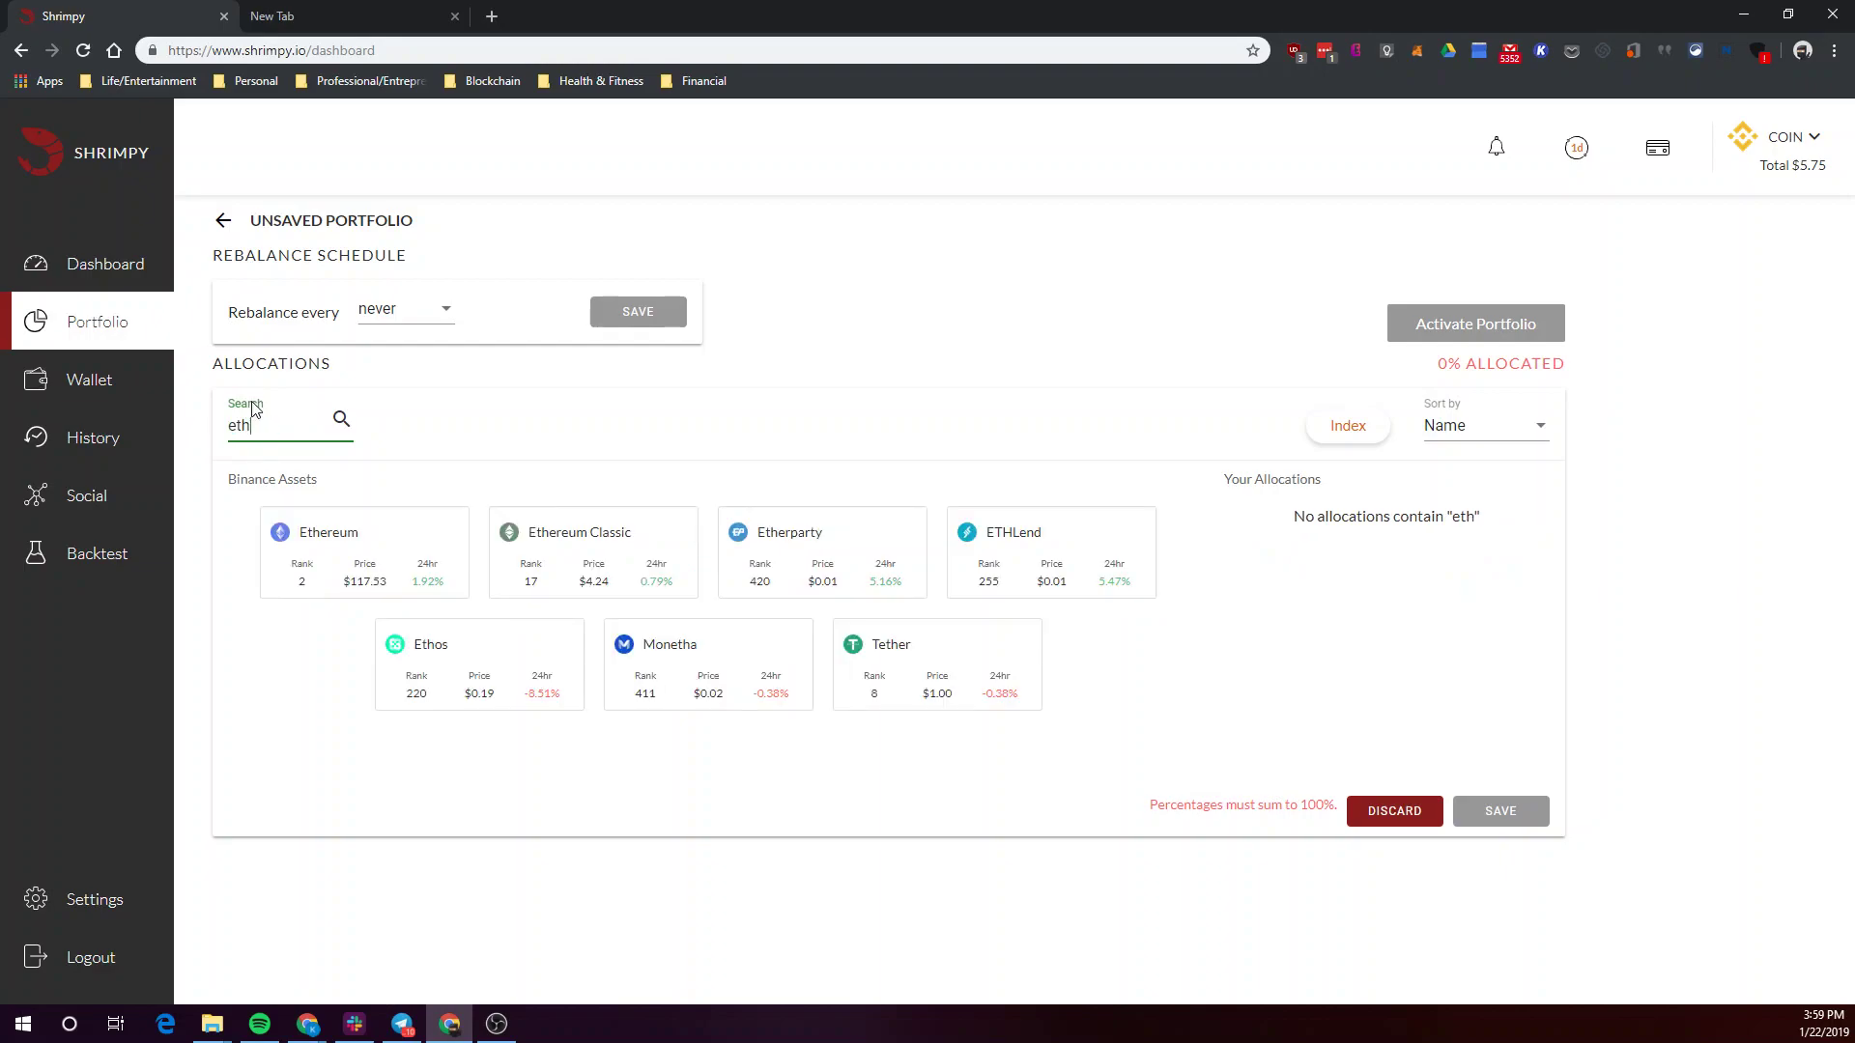
left_click(333, 533)
left_click_drag(290, 425, 136, 428)
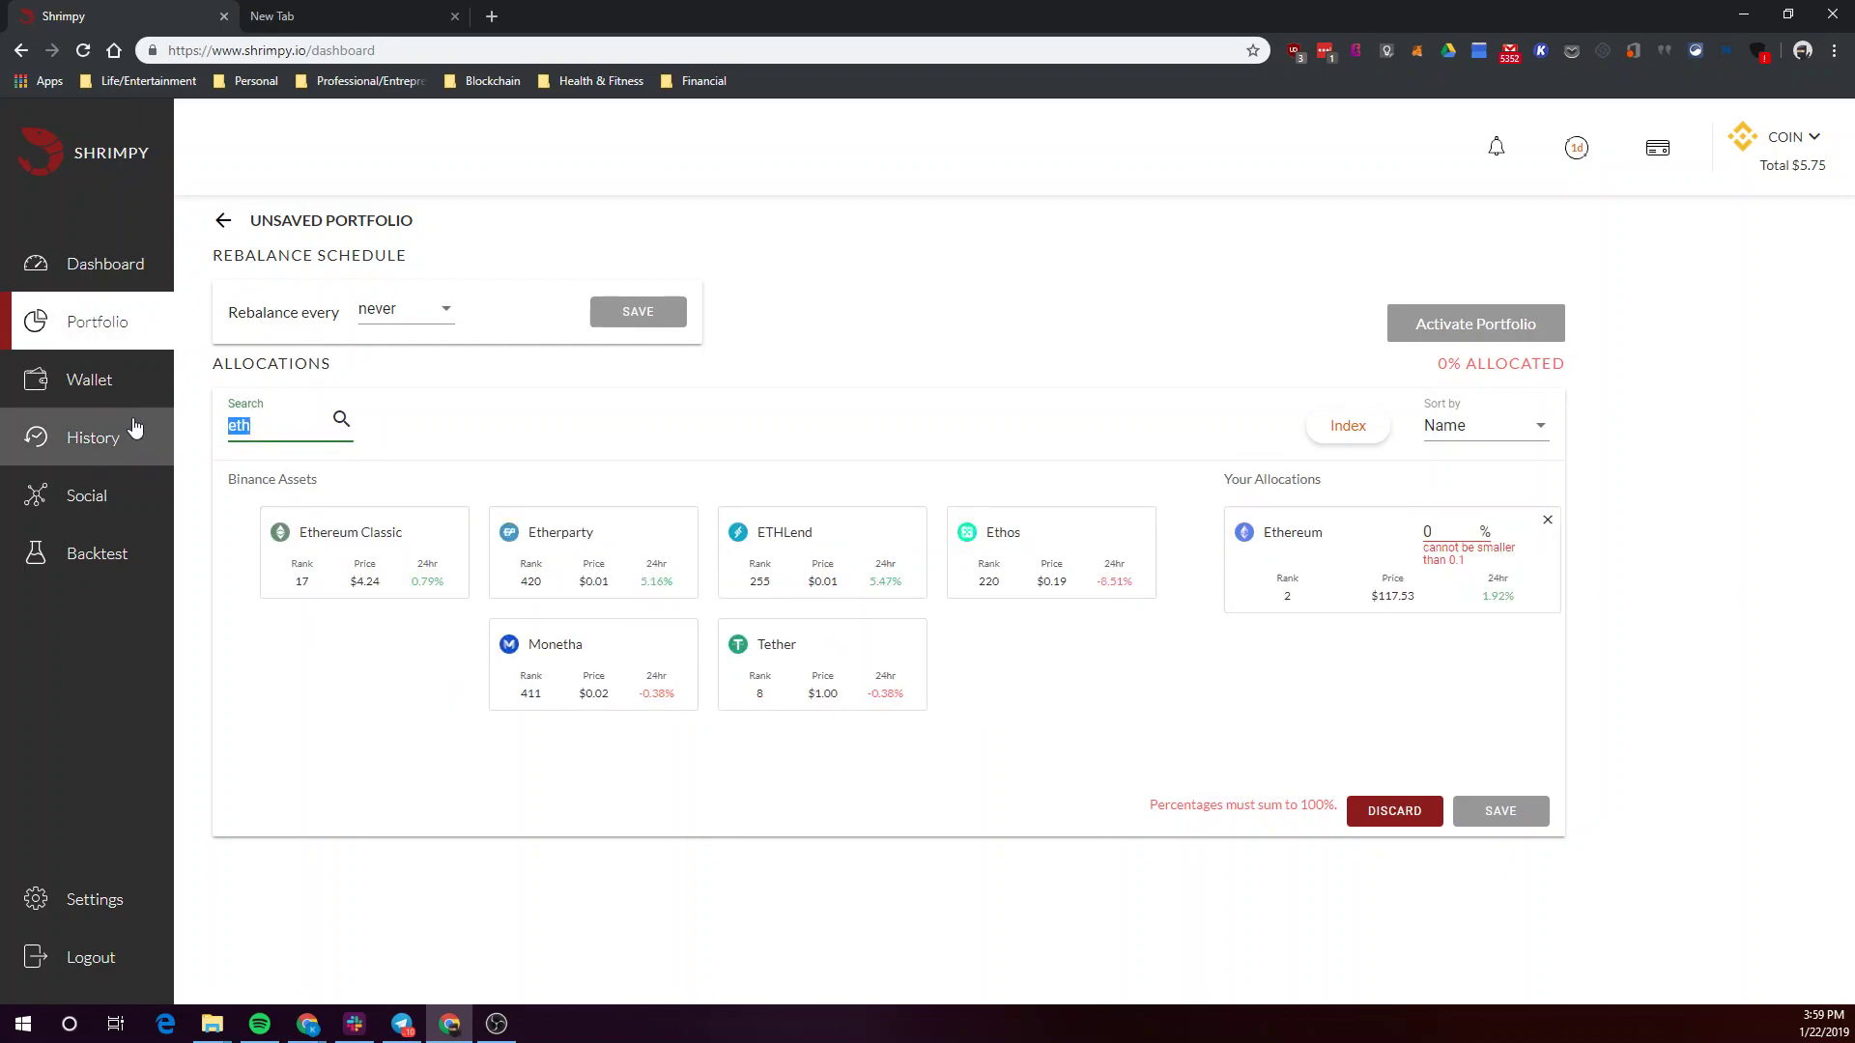
key("BackSpace")
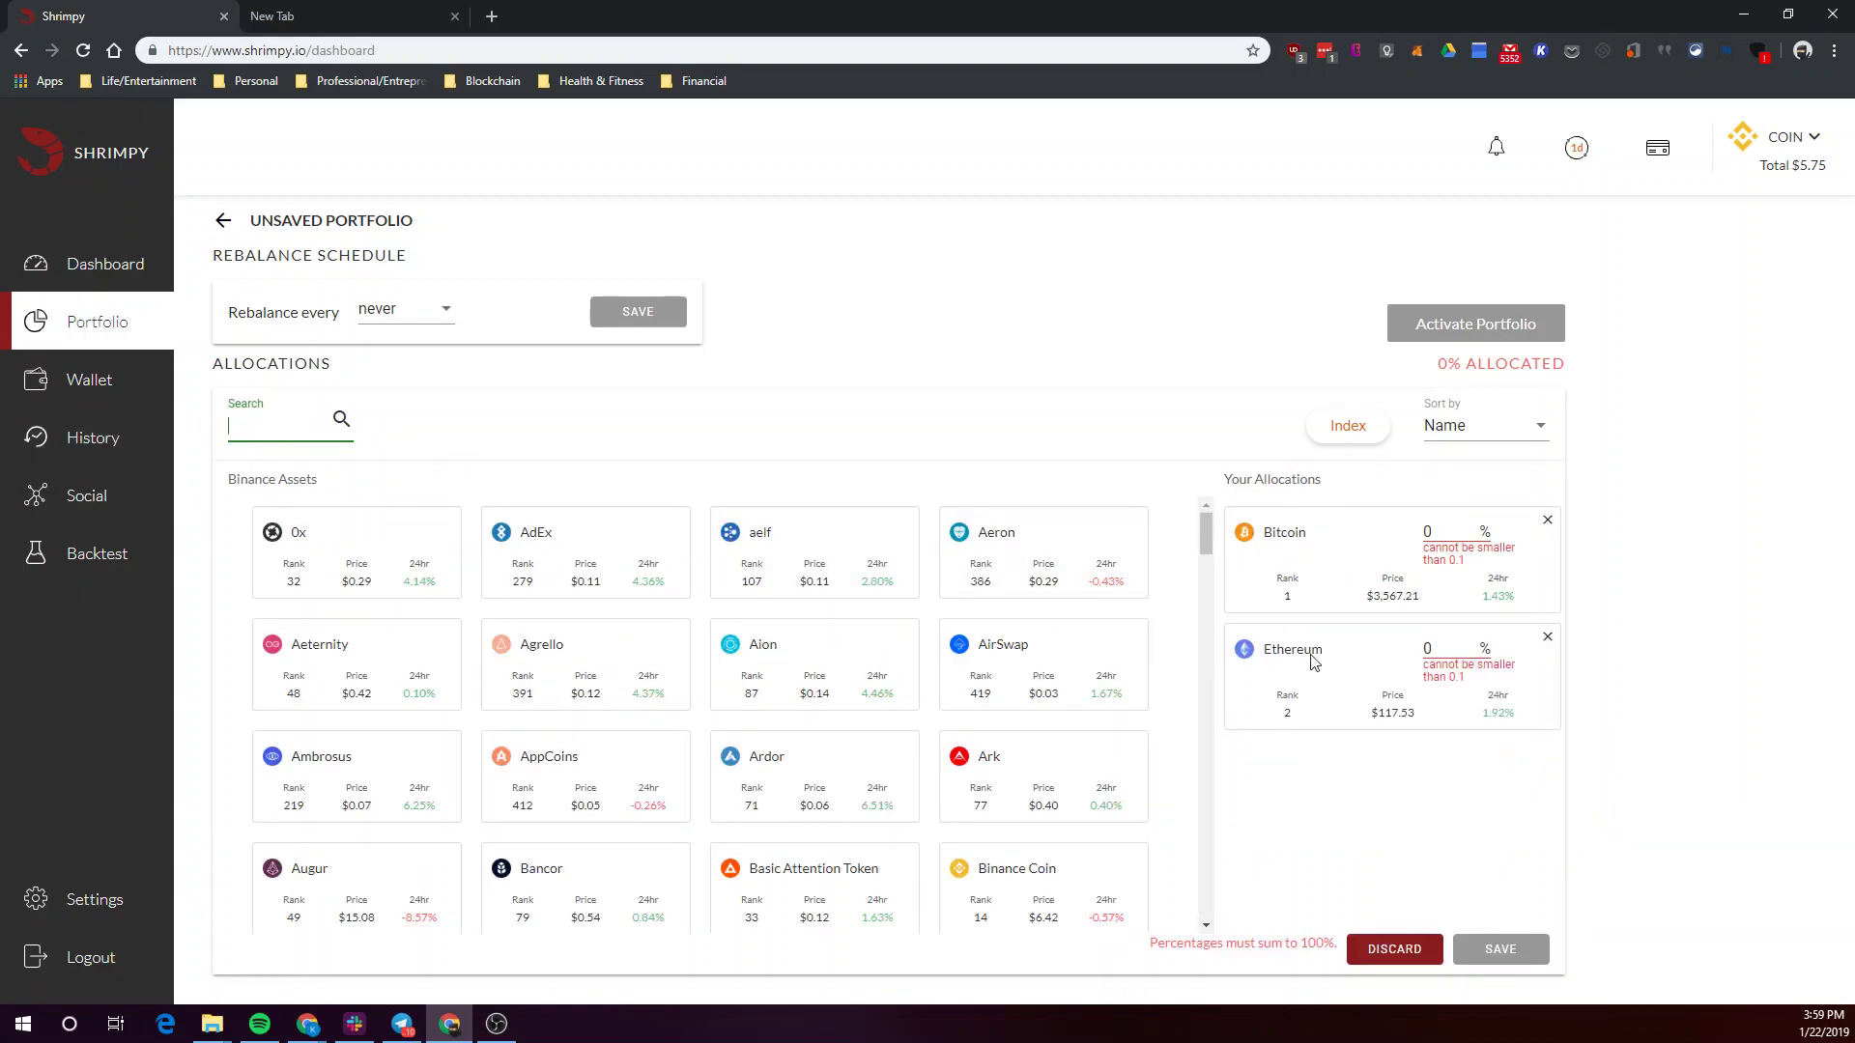
Set both Bitcoin's and Ethereum's allocations to 50%
left_click(1430, 530)
double_click(1428, 530)
type("50")
key("Tab")
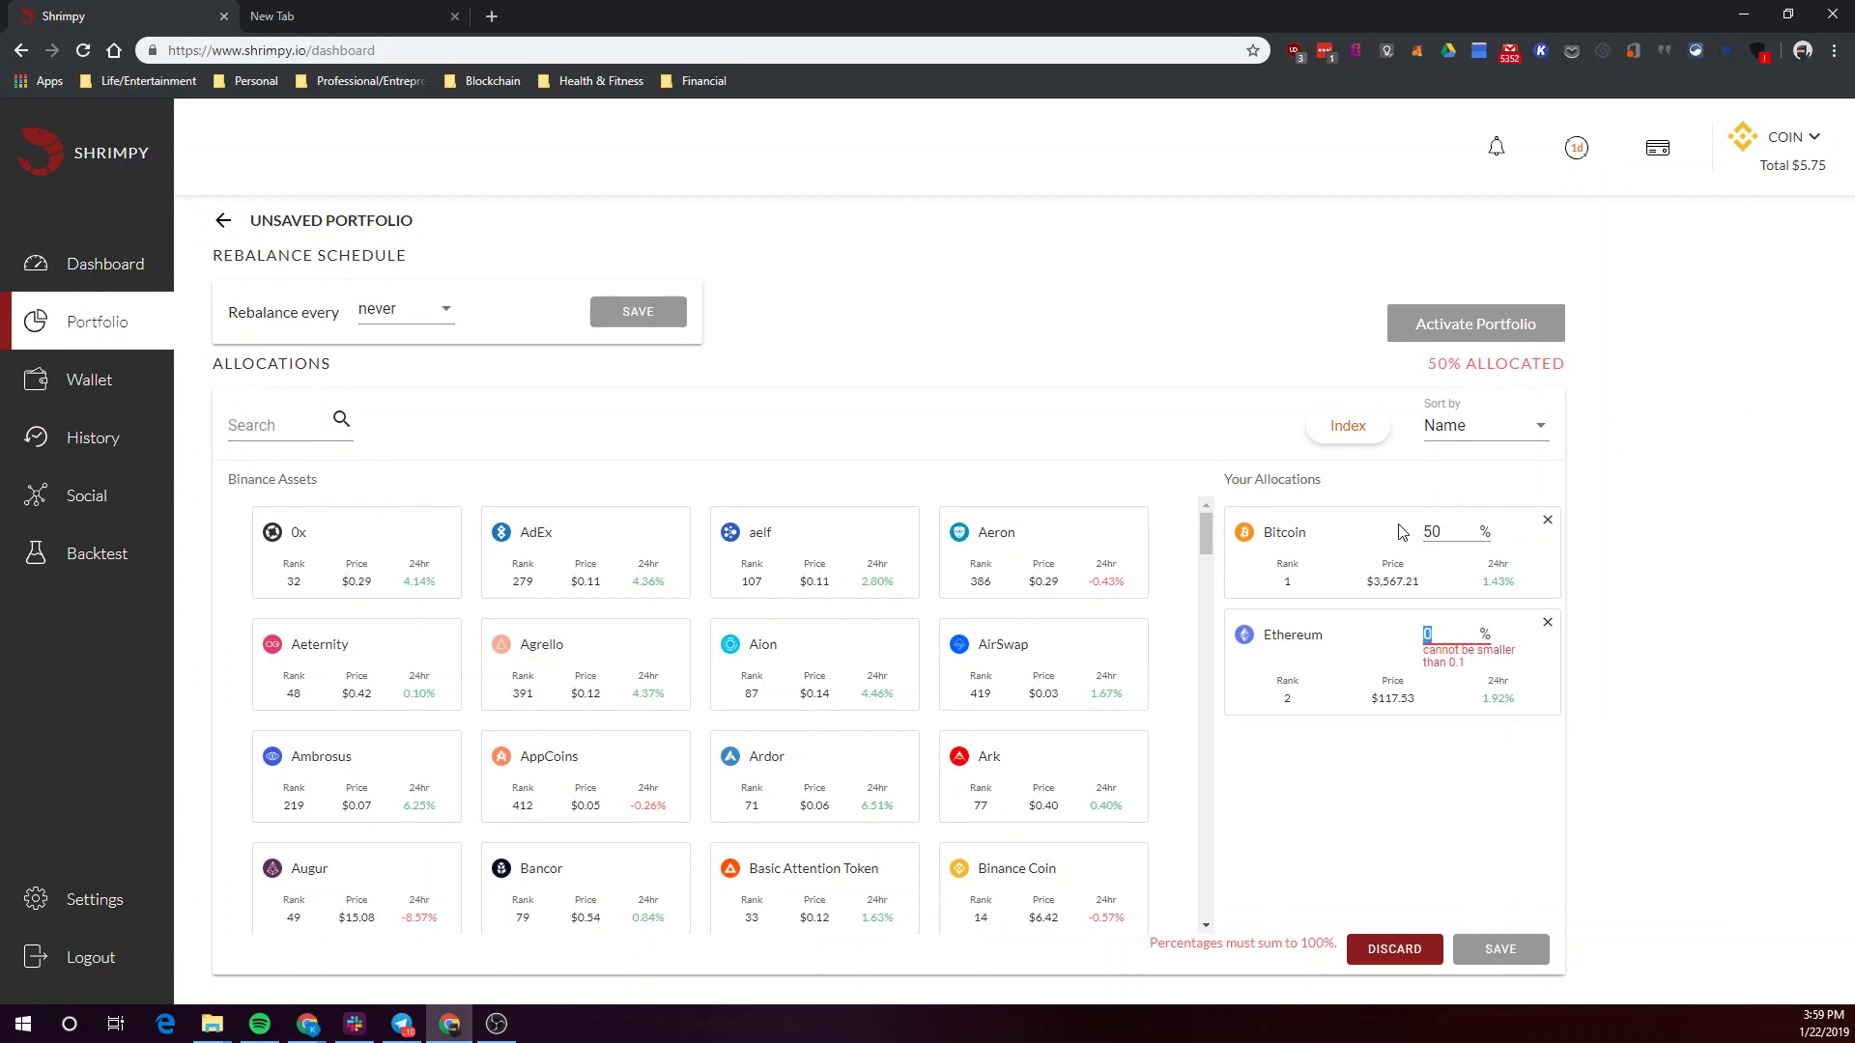
type("50")
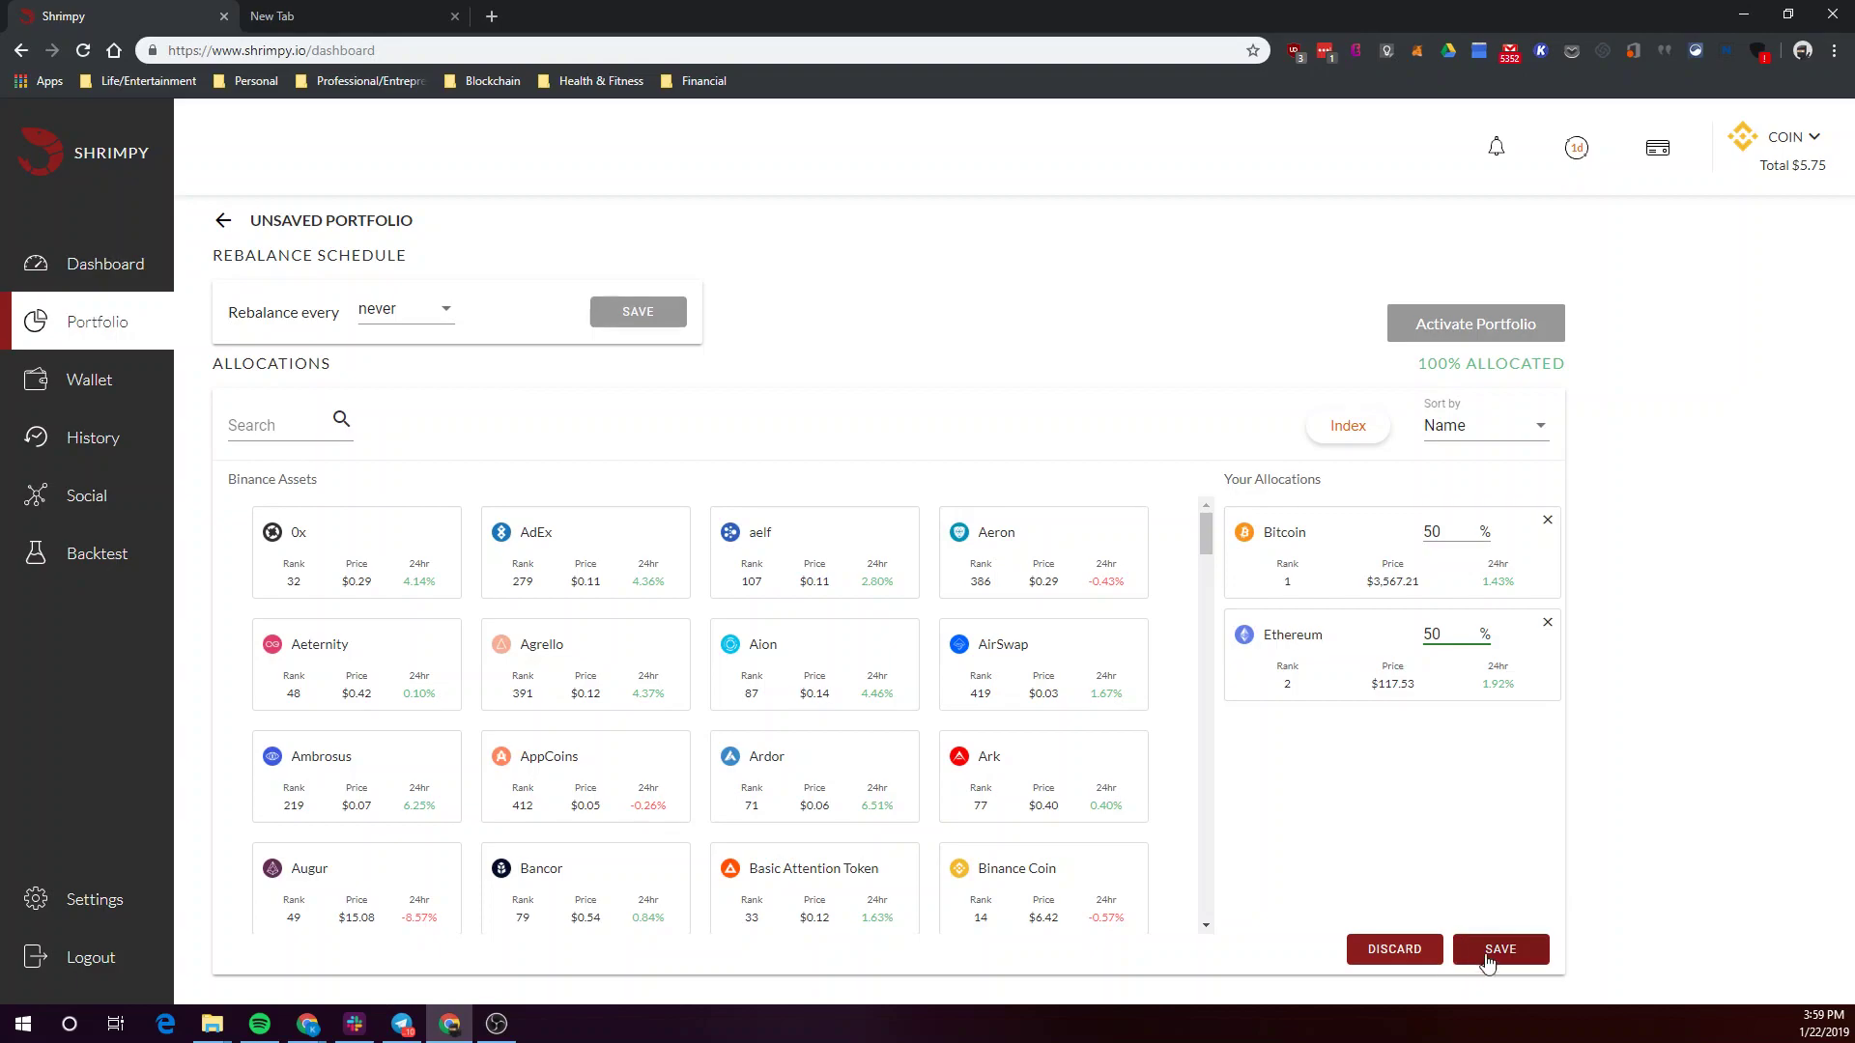
Save the new portfolio under the name '50/50 BTC/ETH'
left_click(1491, 949)
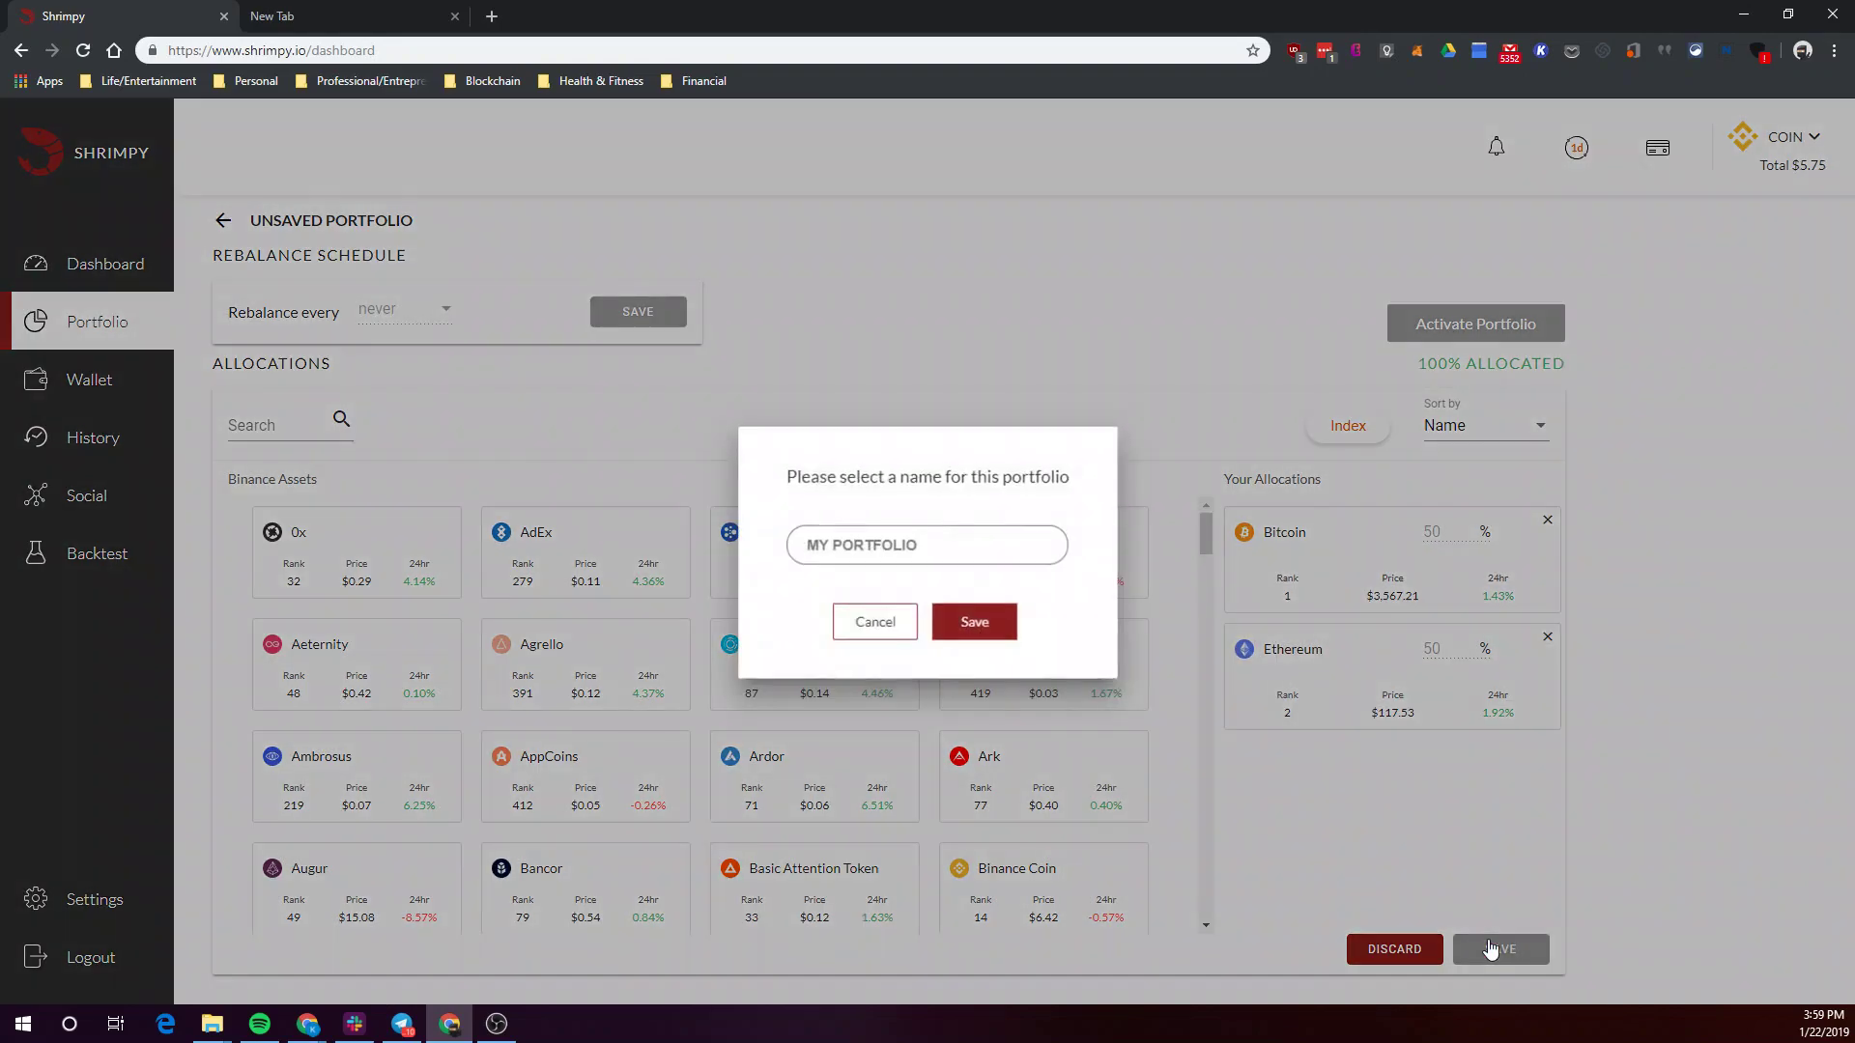
type("5")
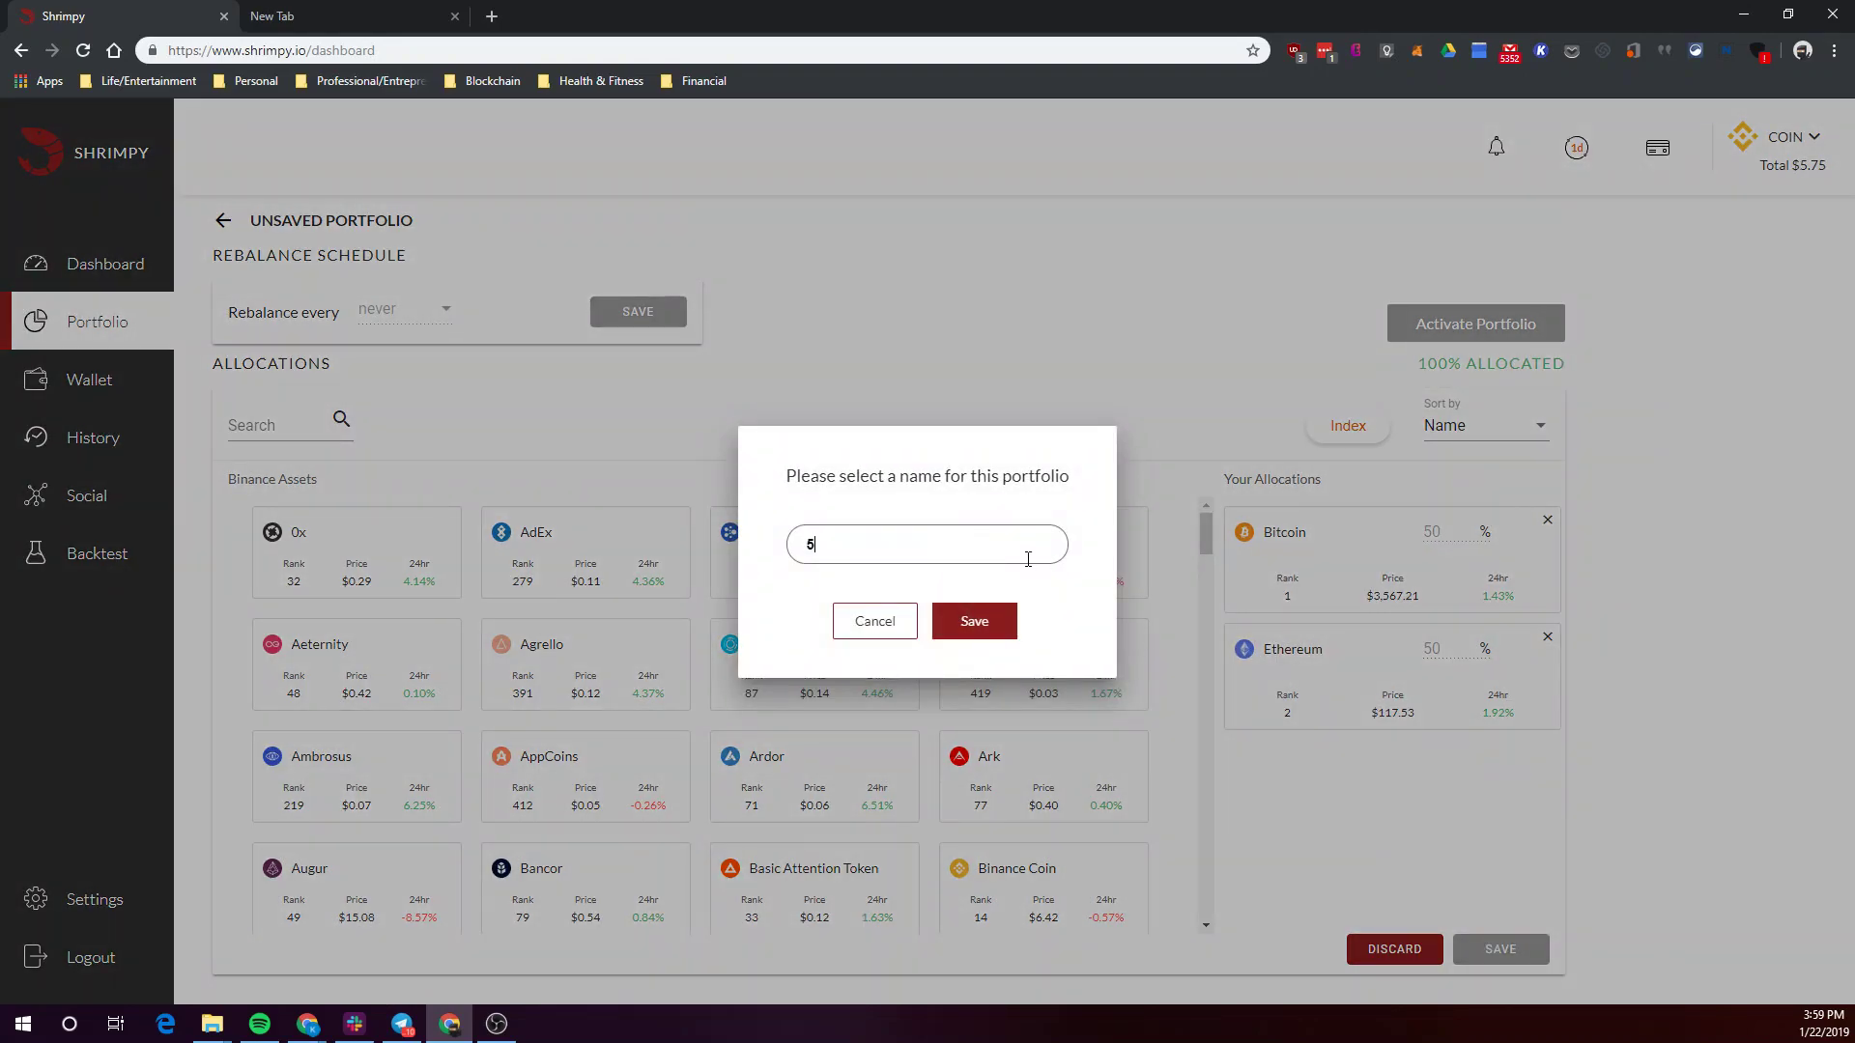
type("050/50 BTC/ETH")
left_click(976, 623)
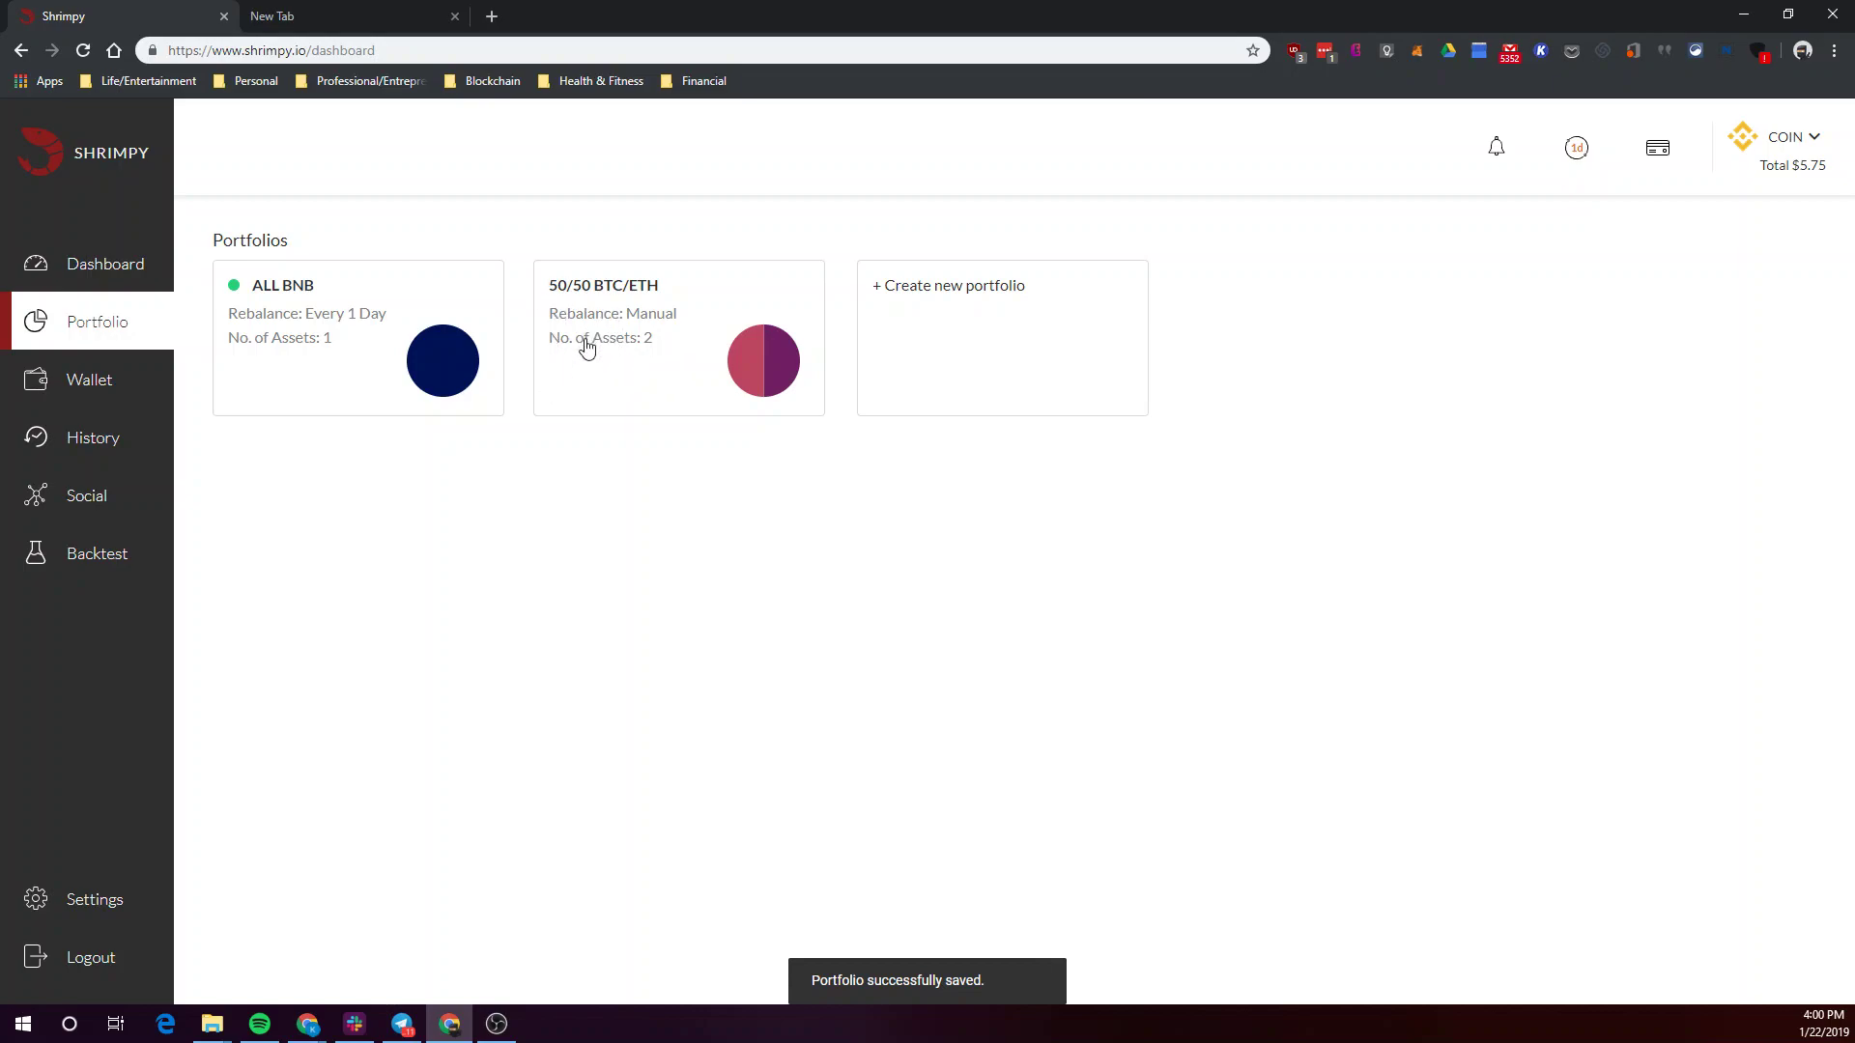
Set the 50/50 BTC/ETH portfolio's rebalance period to 1 day and save it
left_click(661, 311)
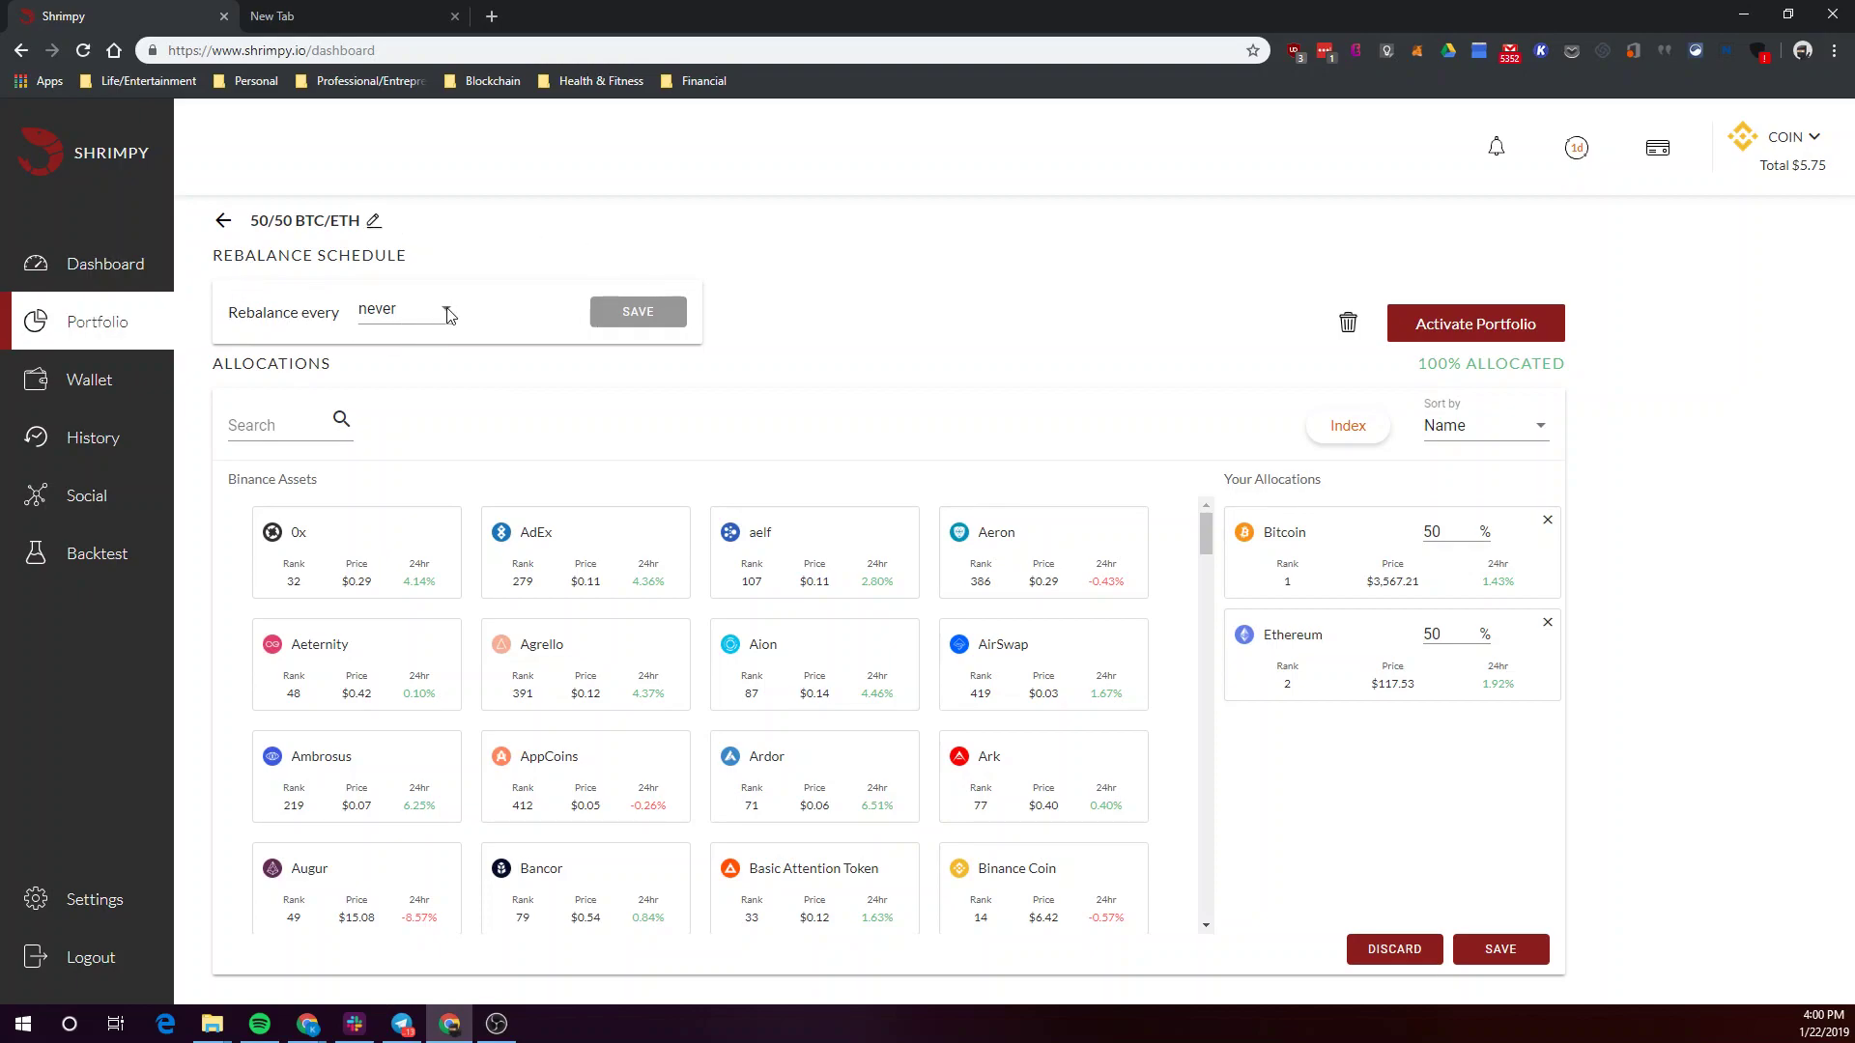
left_click(417, 318)
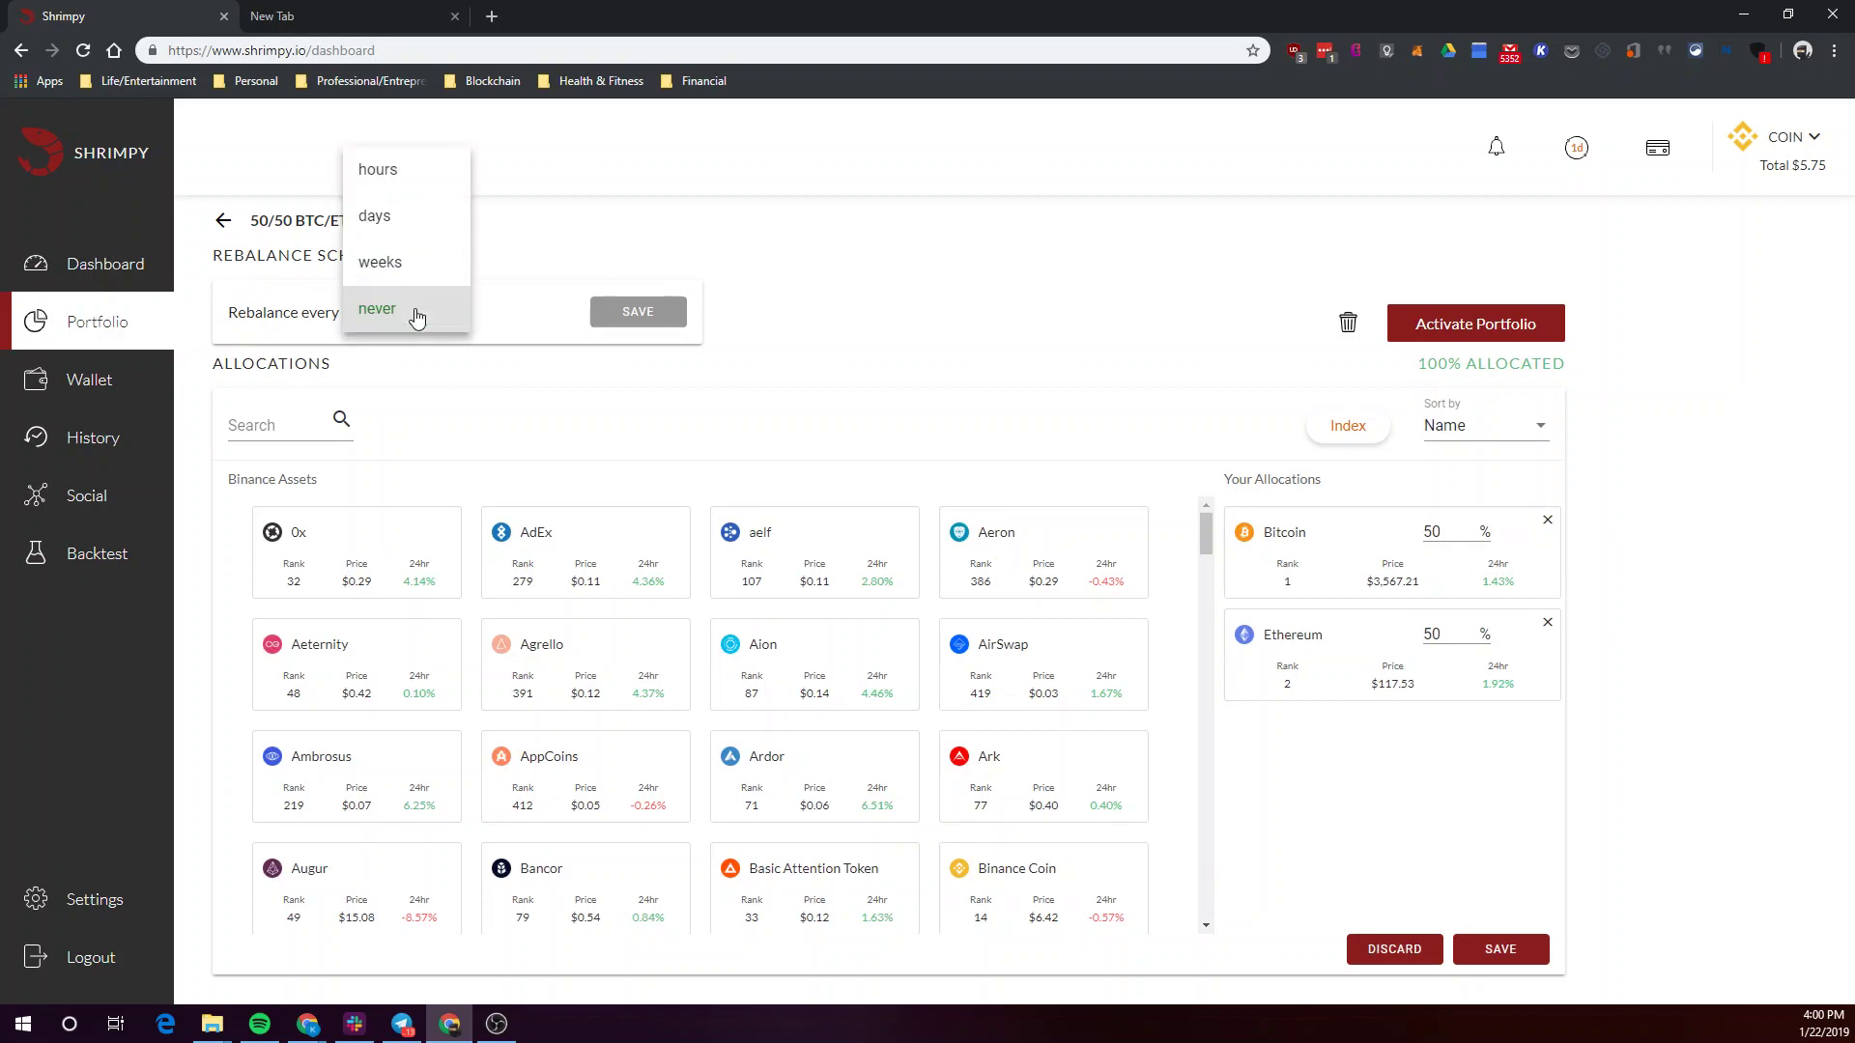
left_click(403, 221)
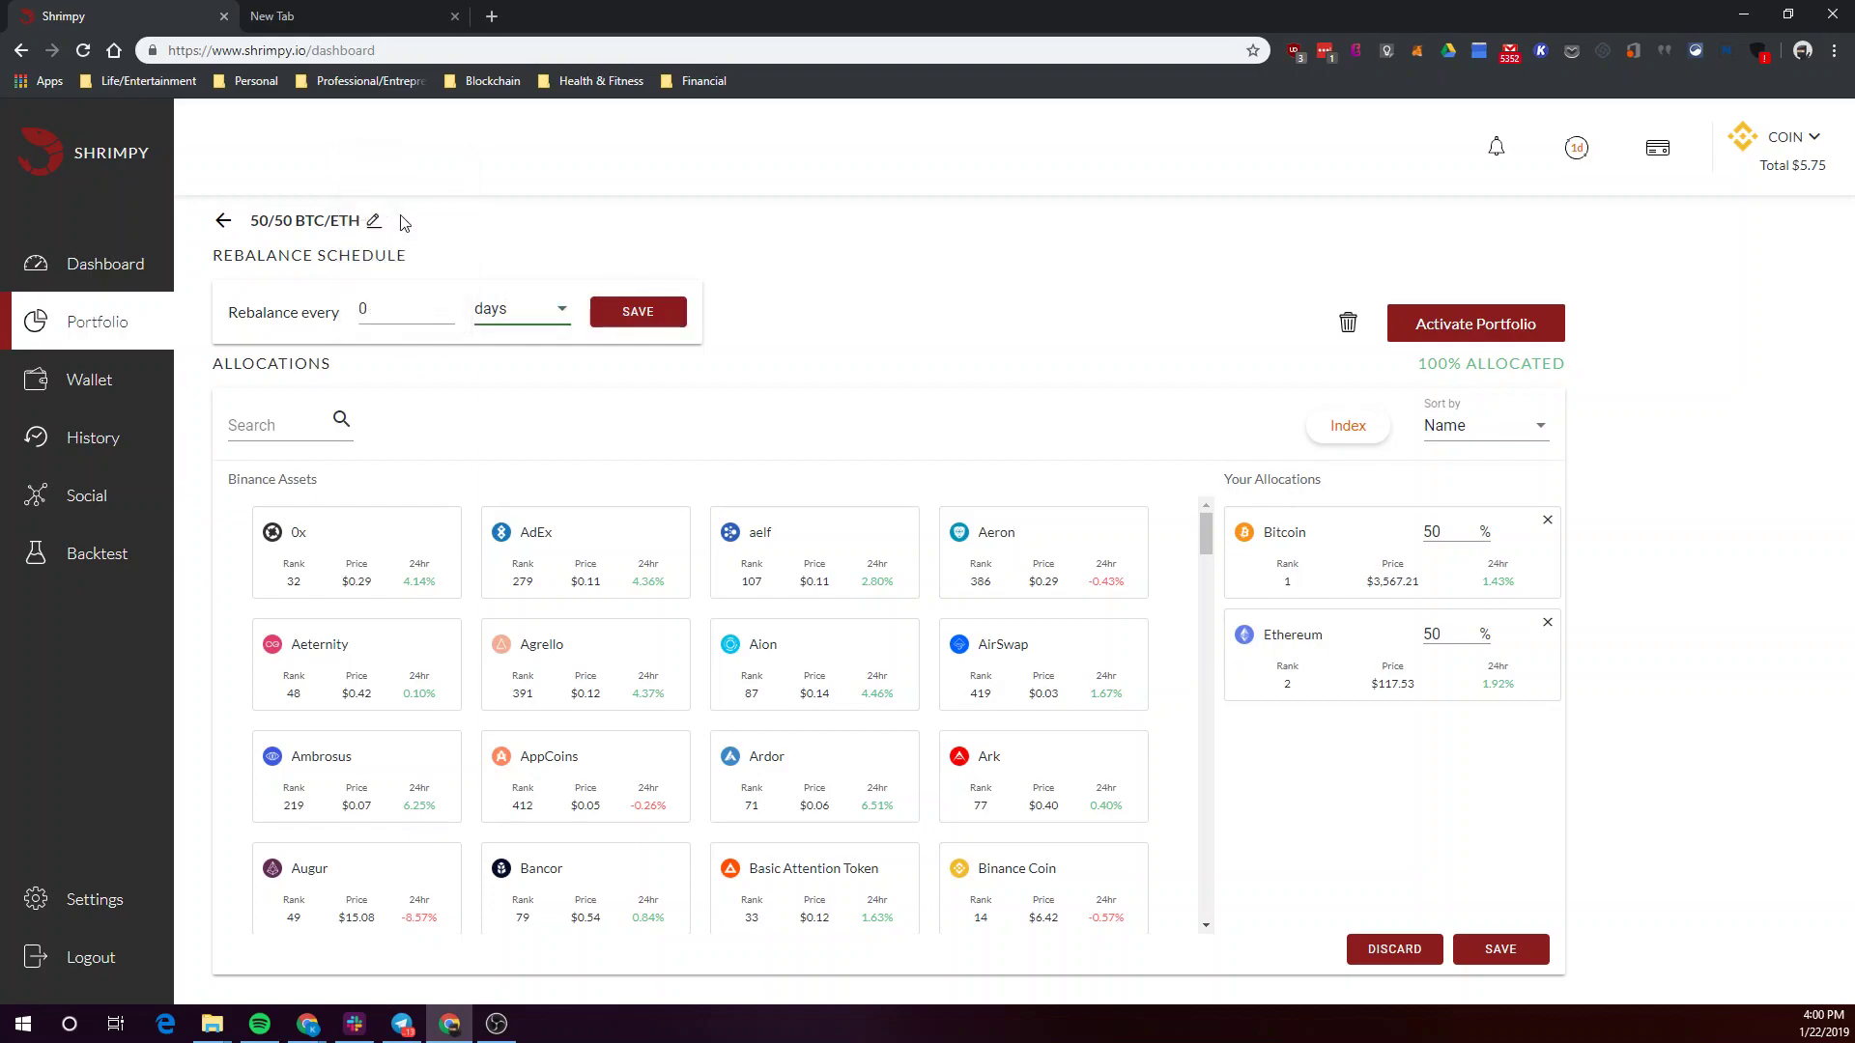
left_click(372, 309)
type("1")
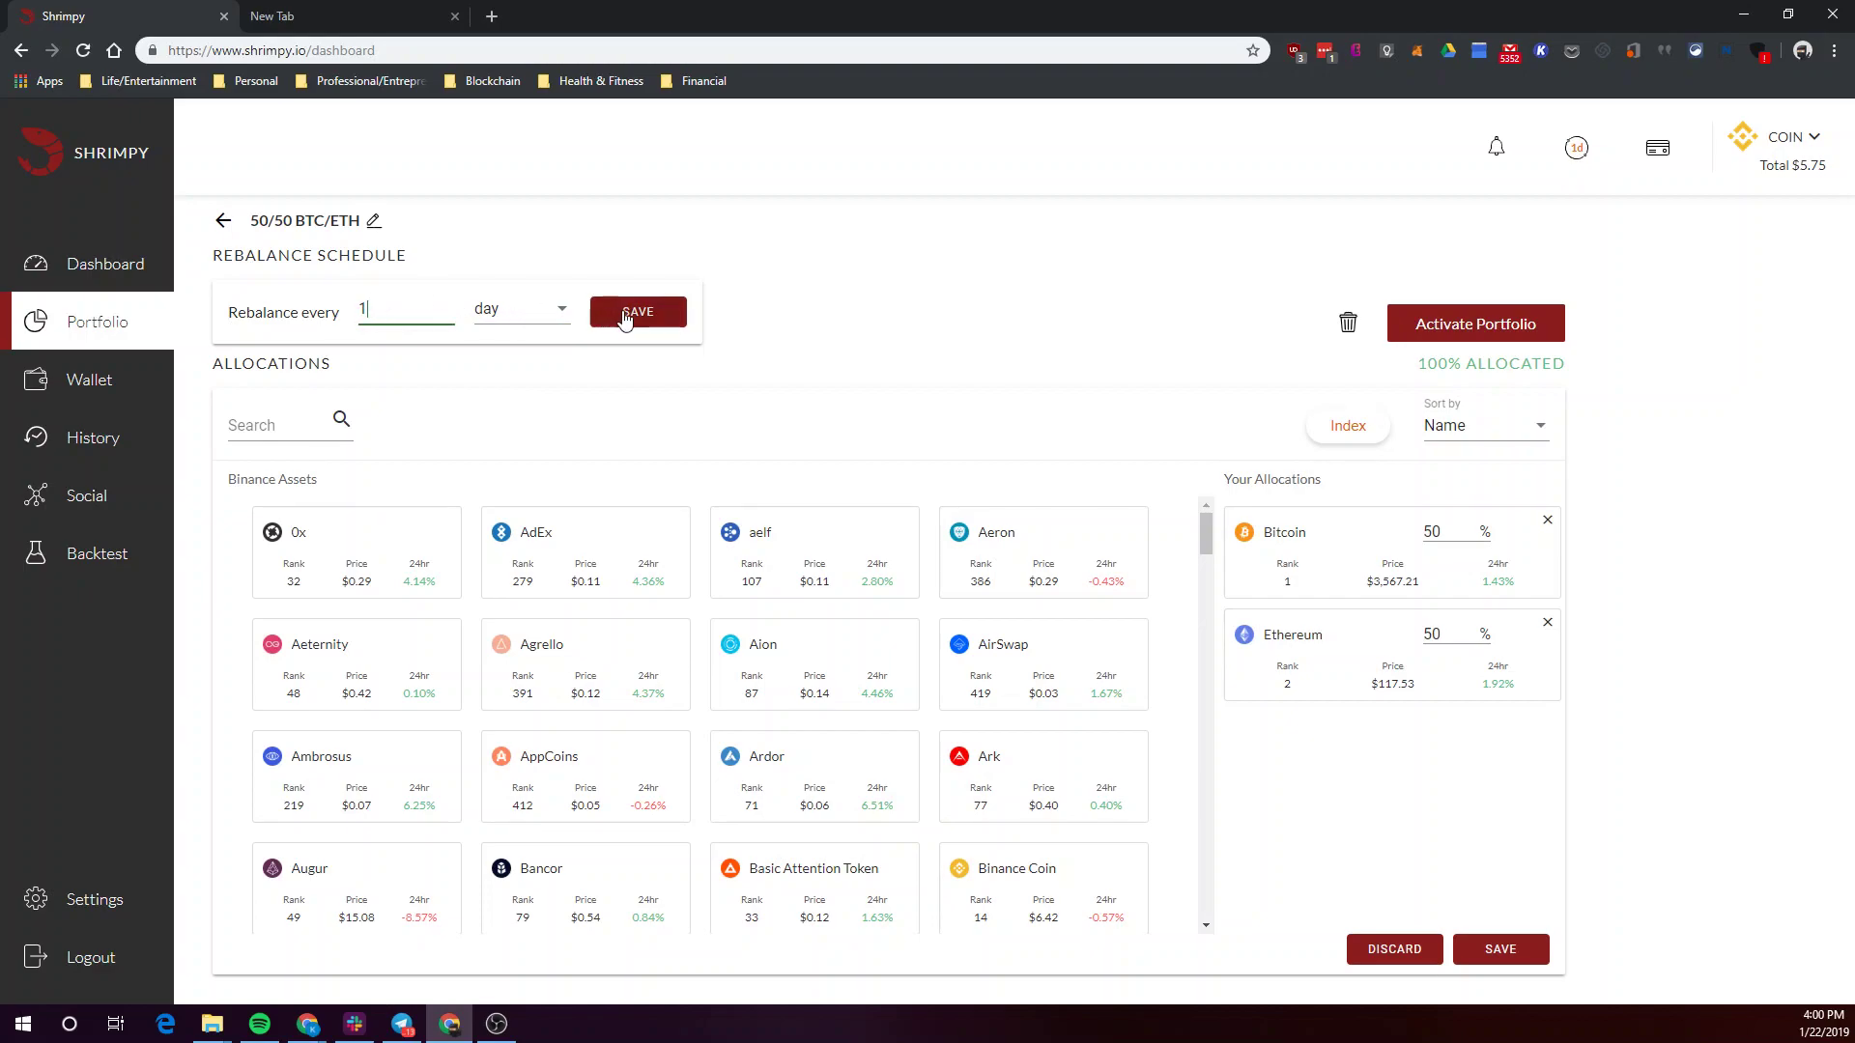
left_click(625, 319)
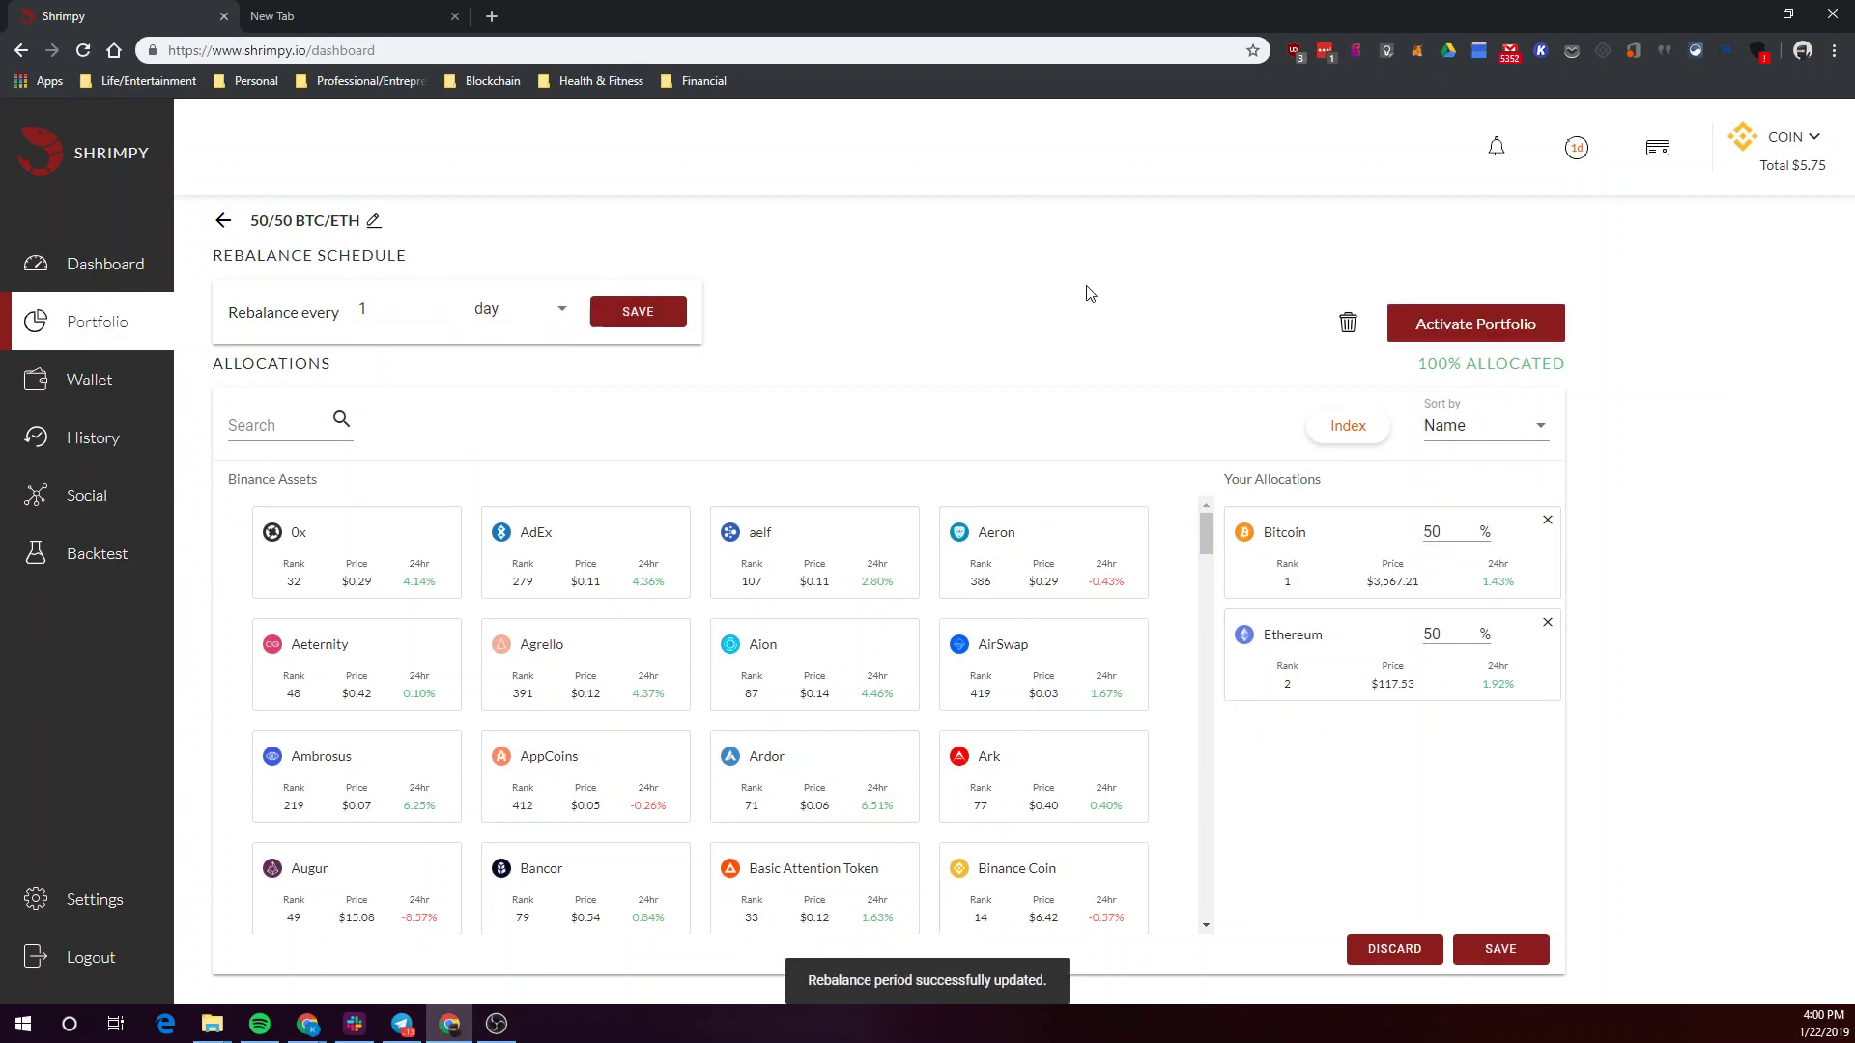
Activate and save the 50/50 BTC/ETH portfolio, then return to the Dashboard
left_click(1424, 322)
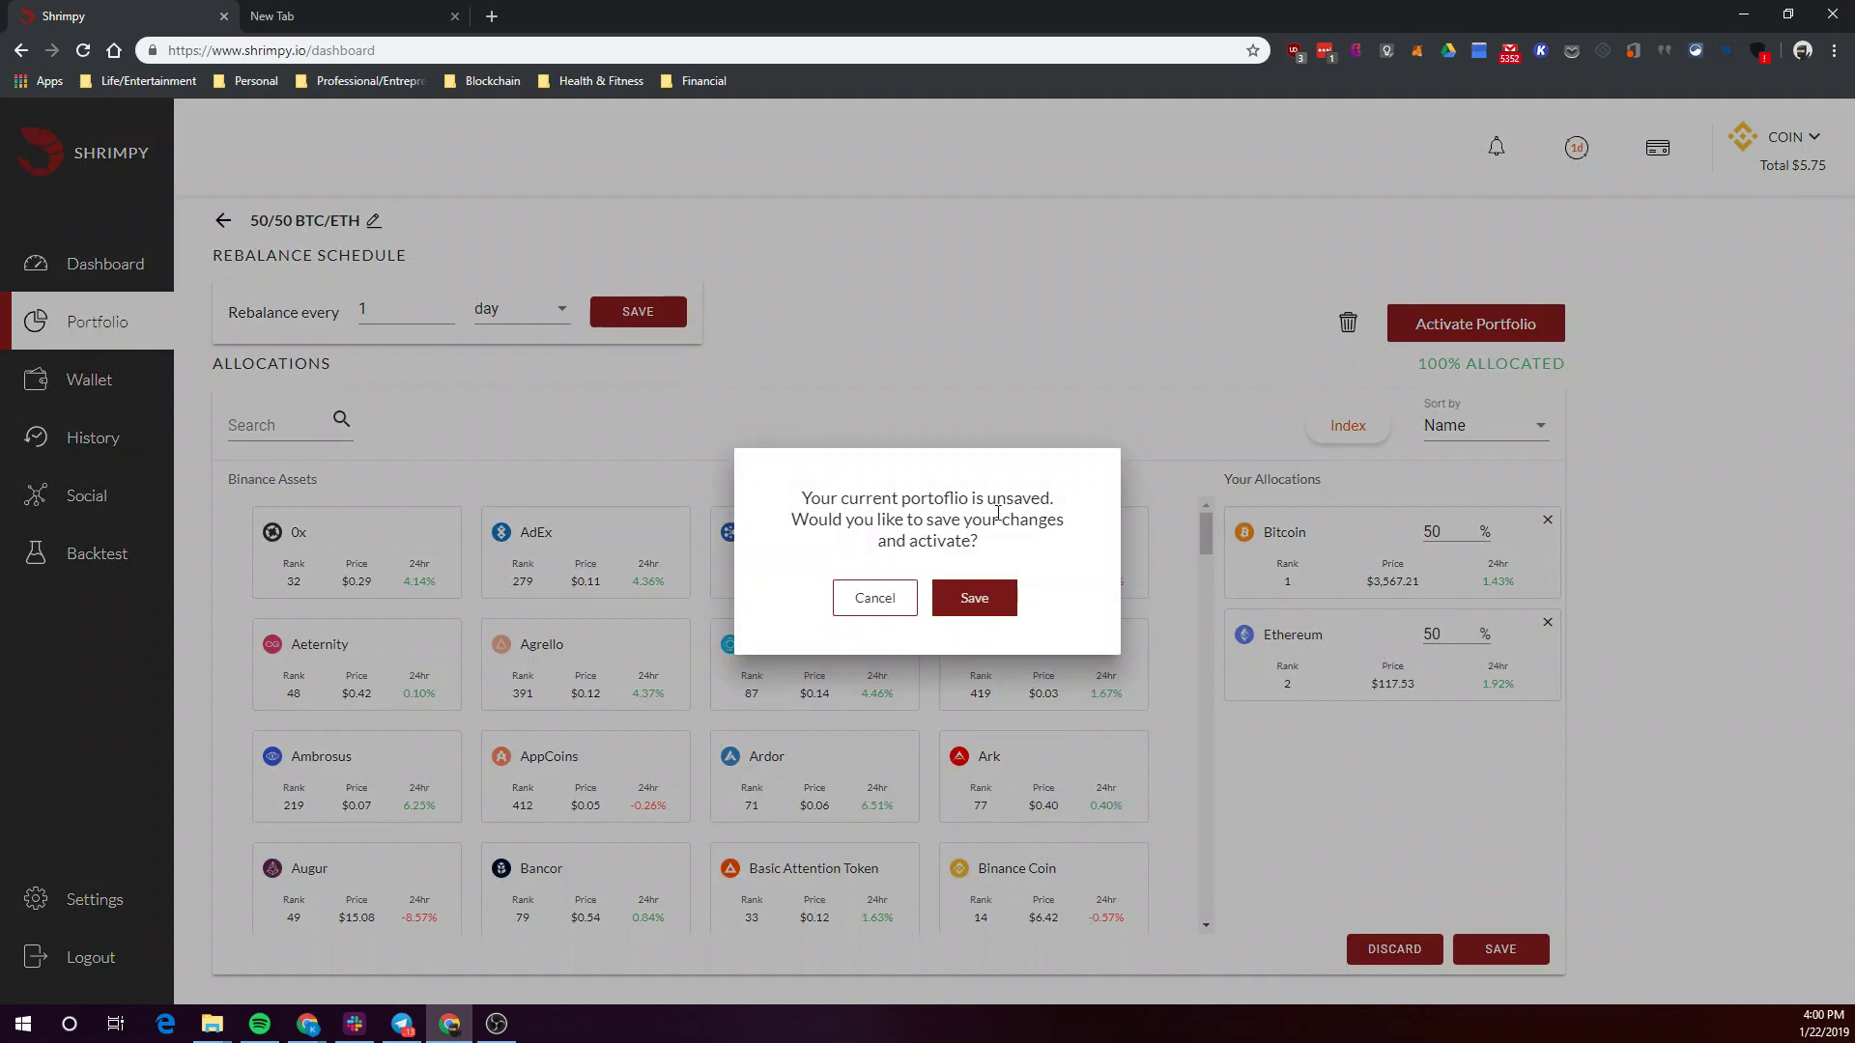
left_click(980, 607)
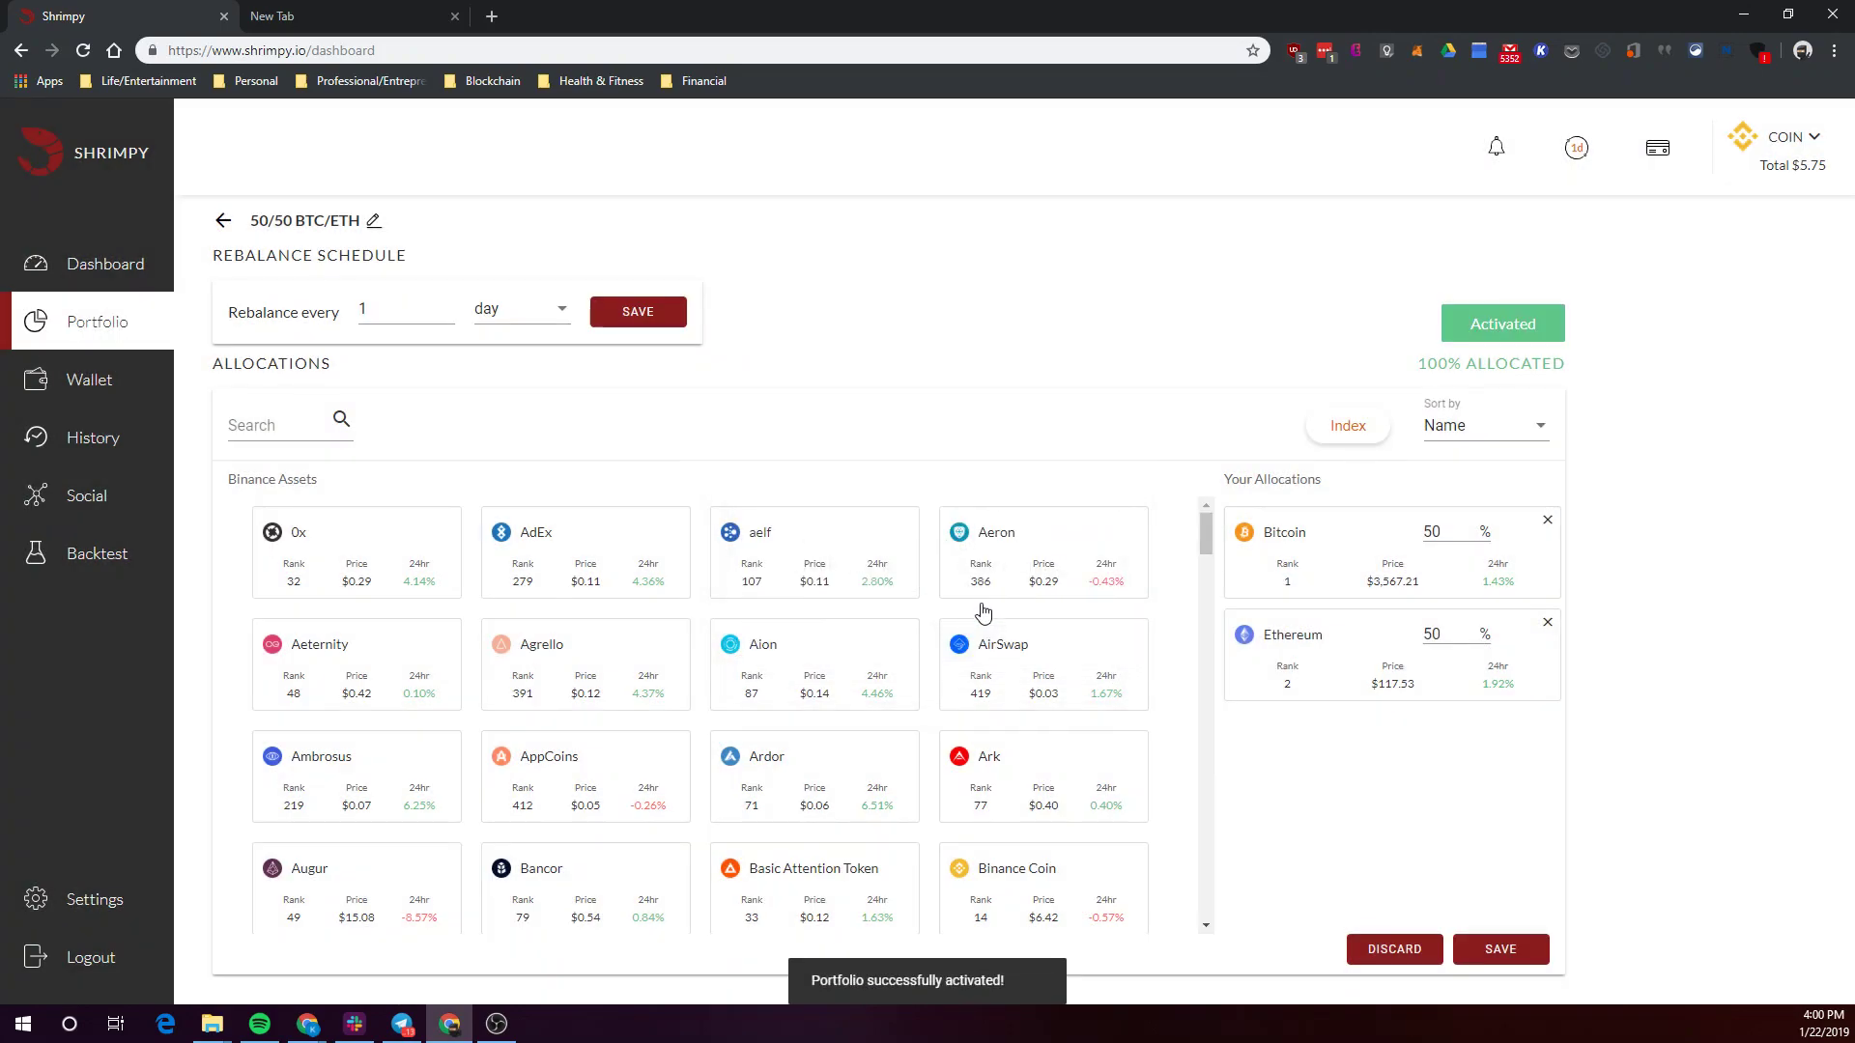
left_click(107, 263)
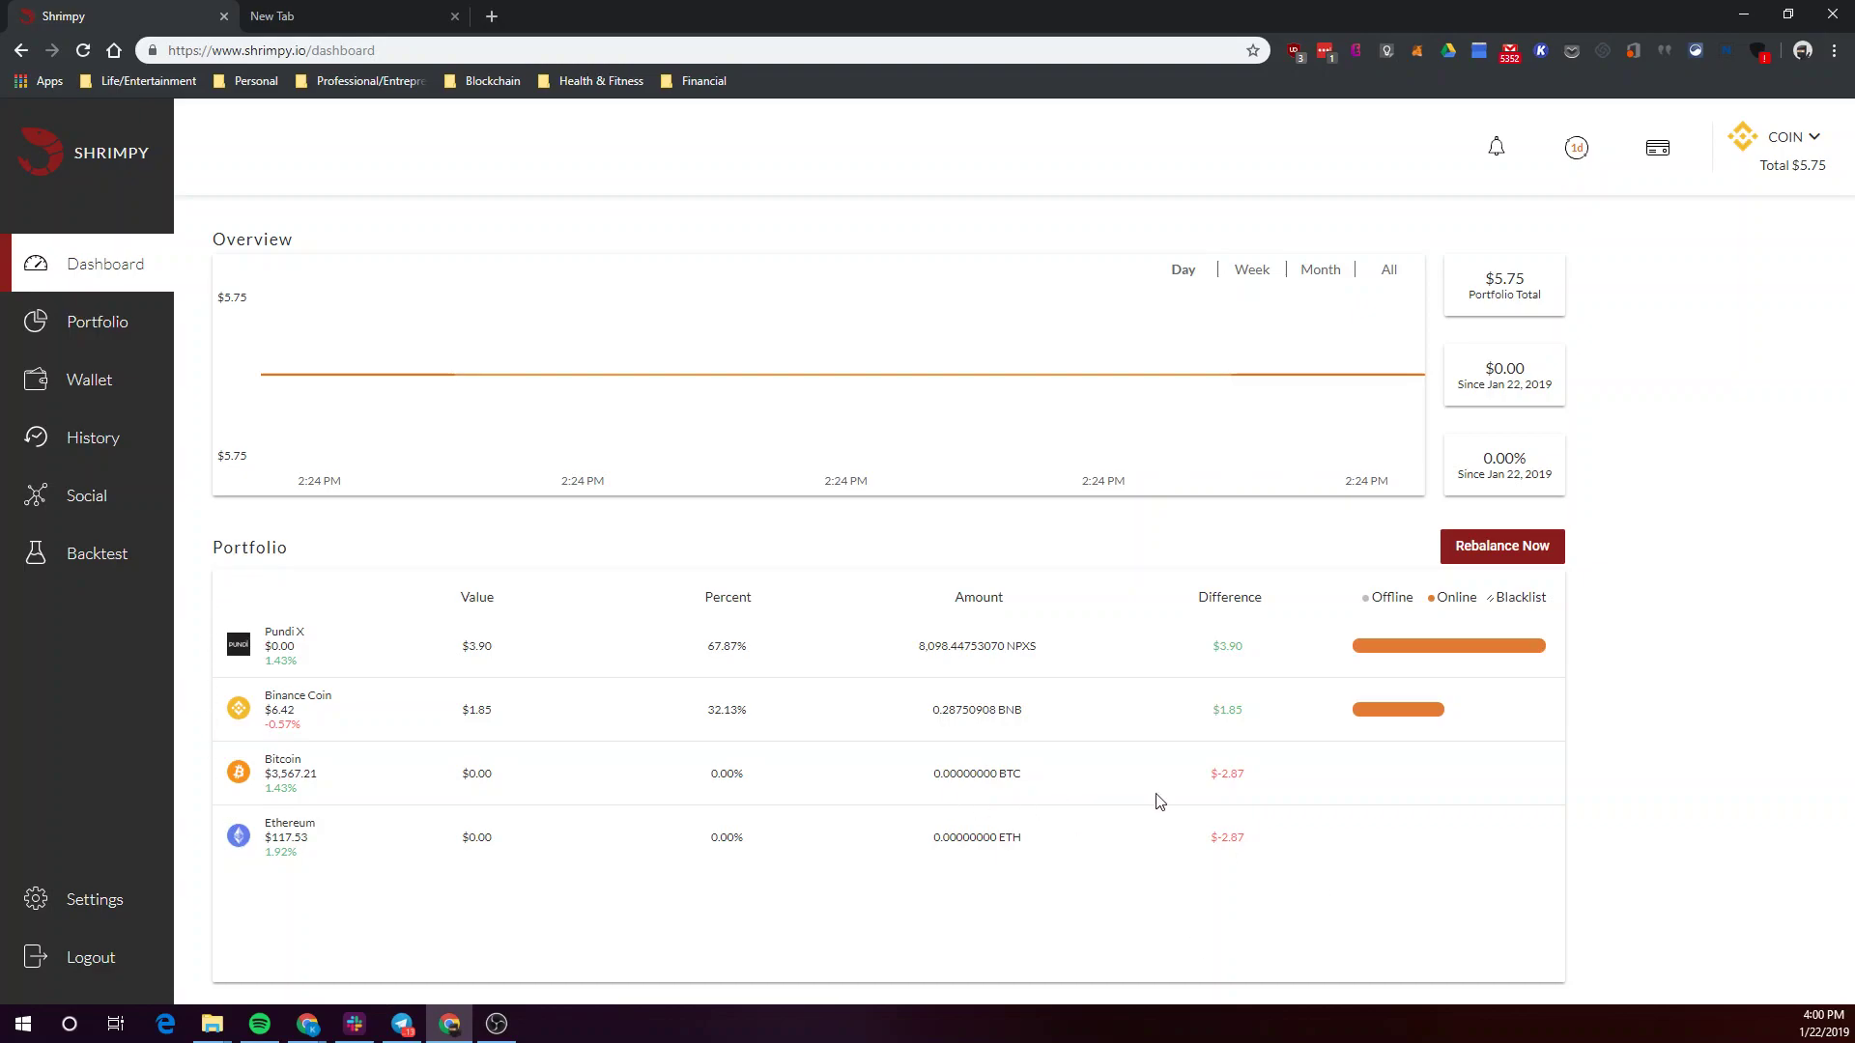
Check Bitcoin's $-2.87 difference, start Rebalance Now, then view the account History
left_click(1228, 646)
left_click_drag(1215, 778, 1254, 785)
left_click(1224, 844)
left_click(1473, 554)
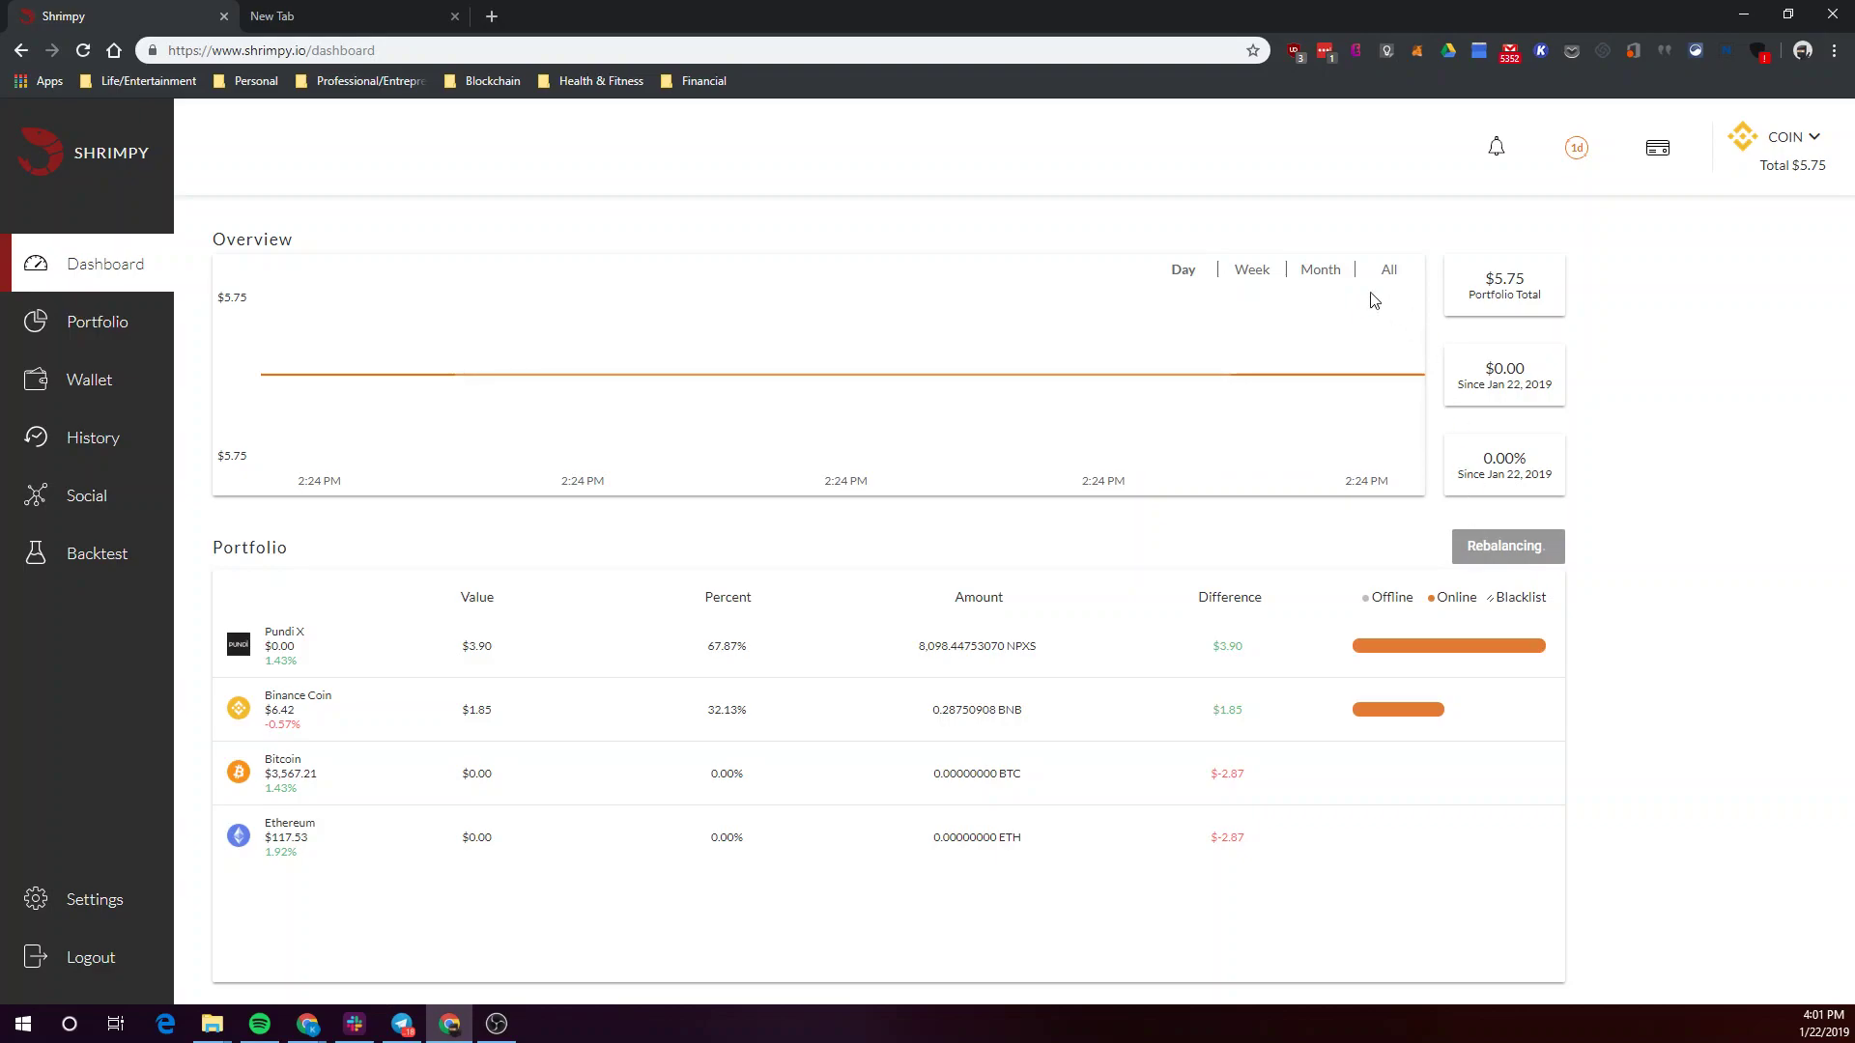
left_click(67, 439)
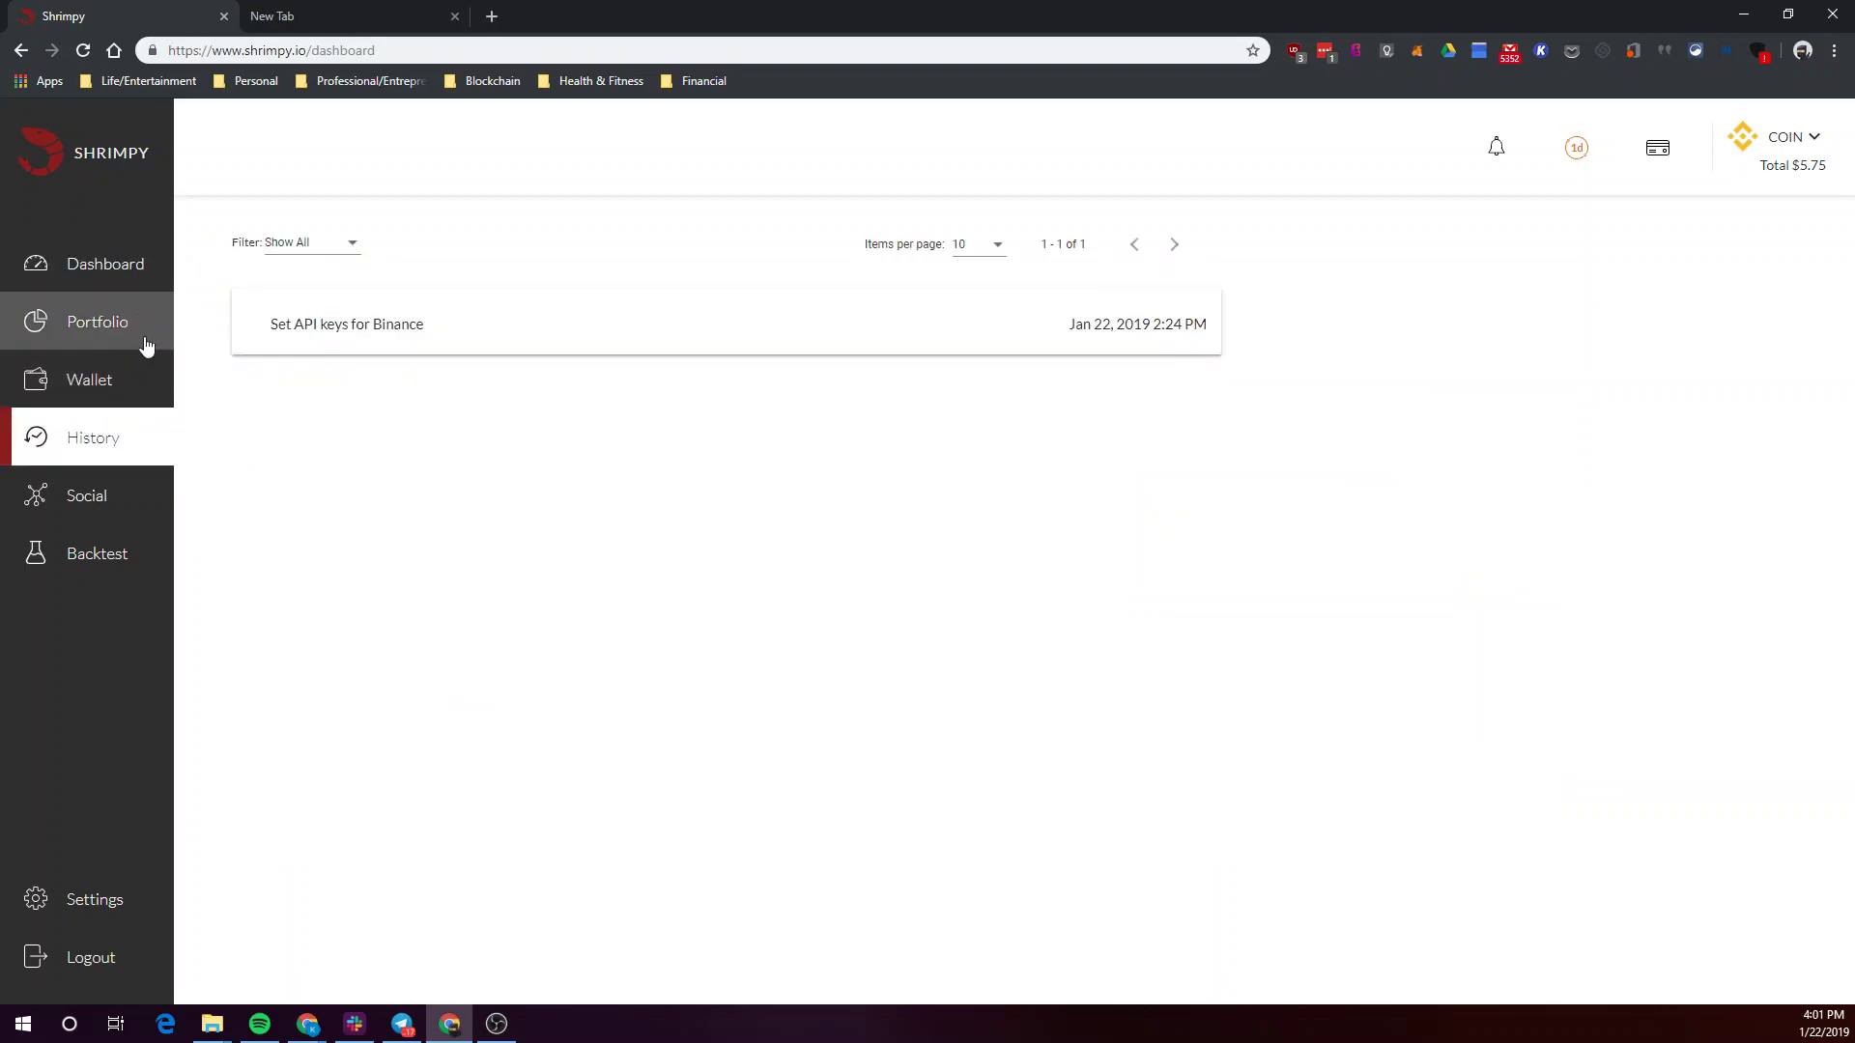